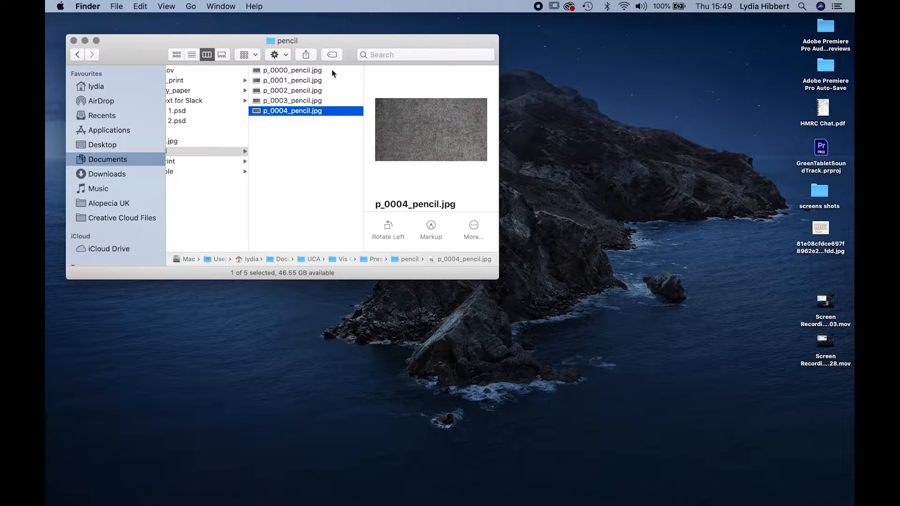
Step: Rename p_0000_pencil.jpg in the pencil folder as pencil_001.jpg
{"action": "left_click_drag", "start_coordinate": [347, 41], "coordinate": [406, 63]}
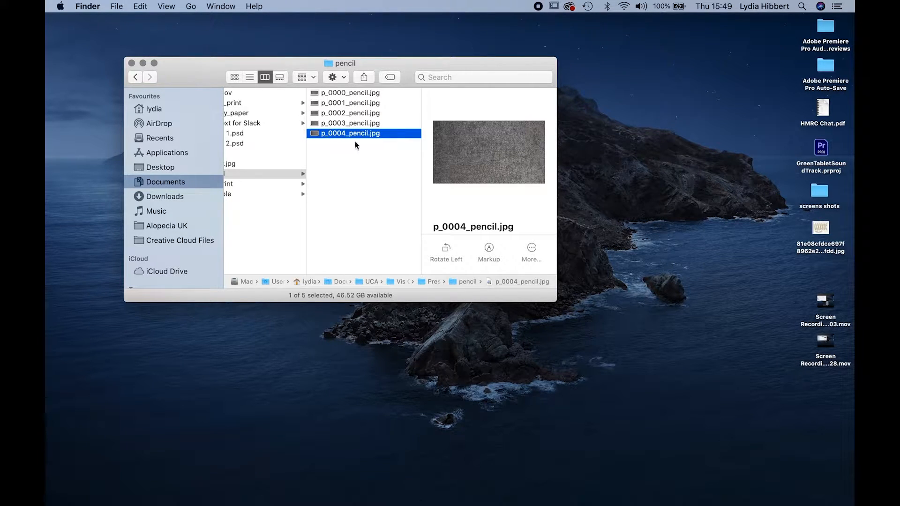
{"action": "left_click", "coordinate": [345, 93]}
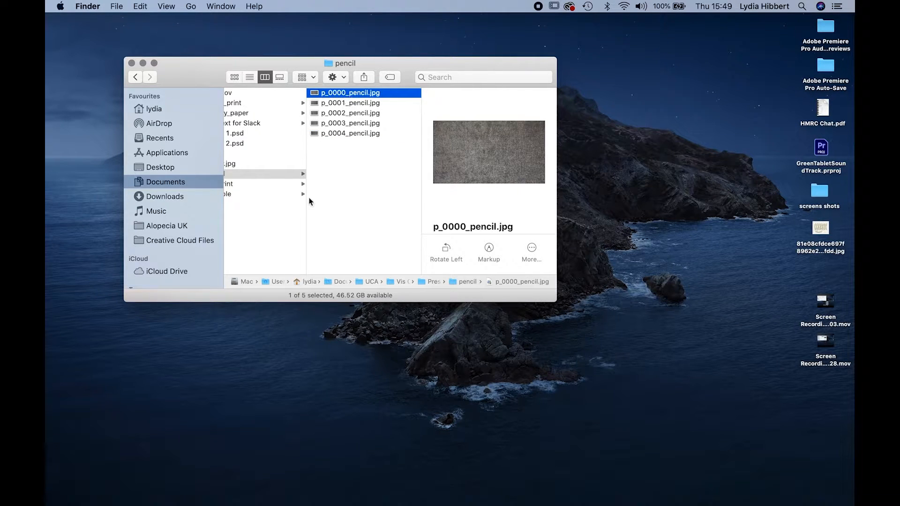
{"action": "key", "text": "Return"}
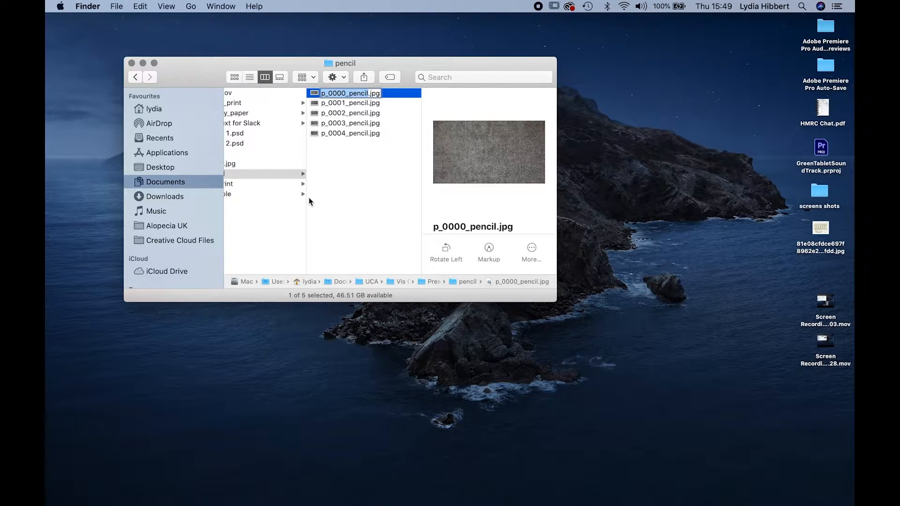
{"action": "key", "text": "BackSpace"}
{"action": "type", "text": "pencil"}
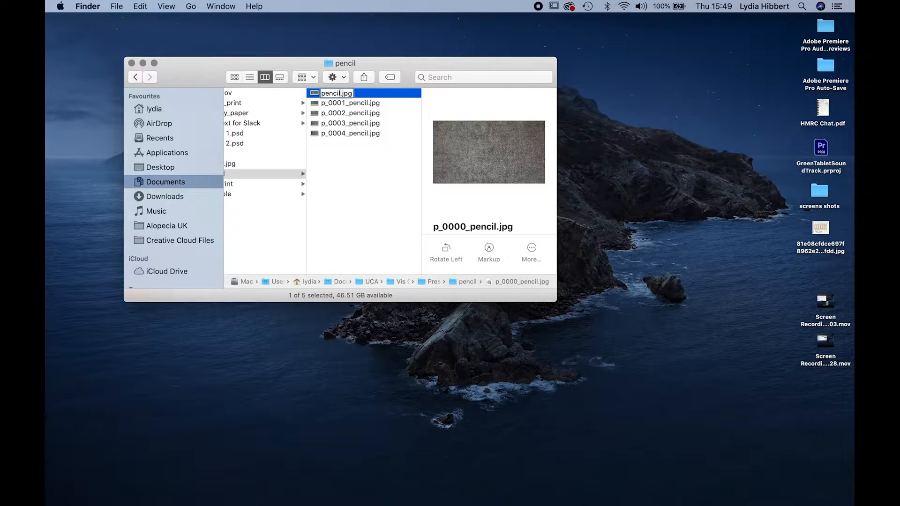
{"action": "type", "text": "_001"}
{"action": "key", "text": "Return"}
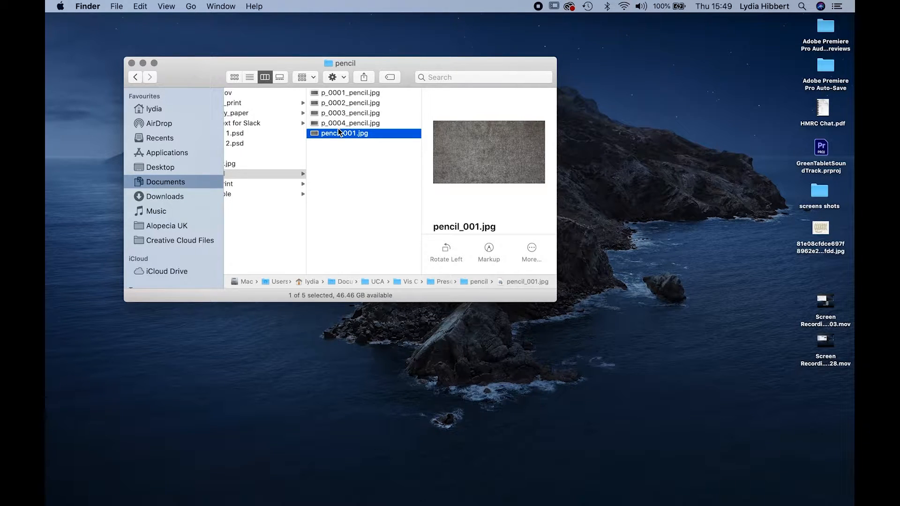
Step: Switch to Adobe Bridge and display the contents of the Documents folder
{"action": "mouse_move", "coordinate": [317, 504]}
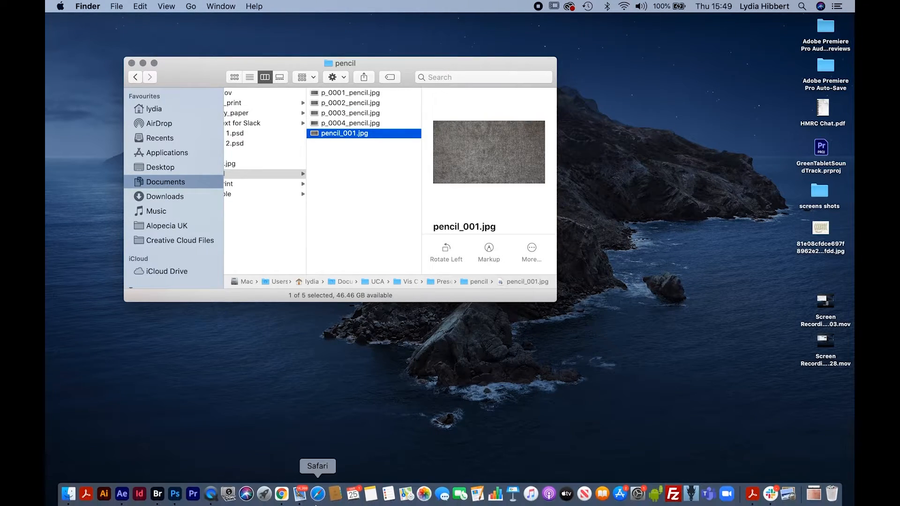
{"action": "left_click", "coordinate": [158, 493]}
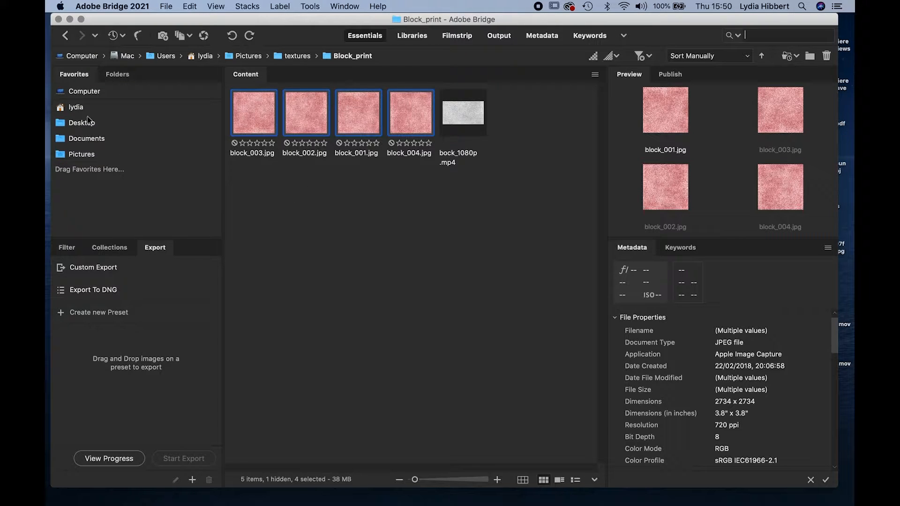
{"action": "left_click", "coordinate": [78, 128]}
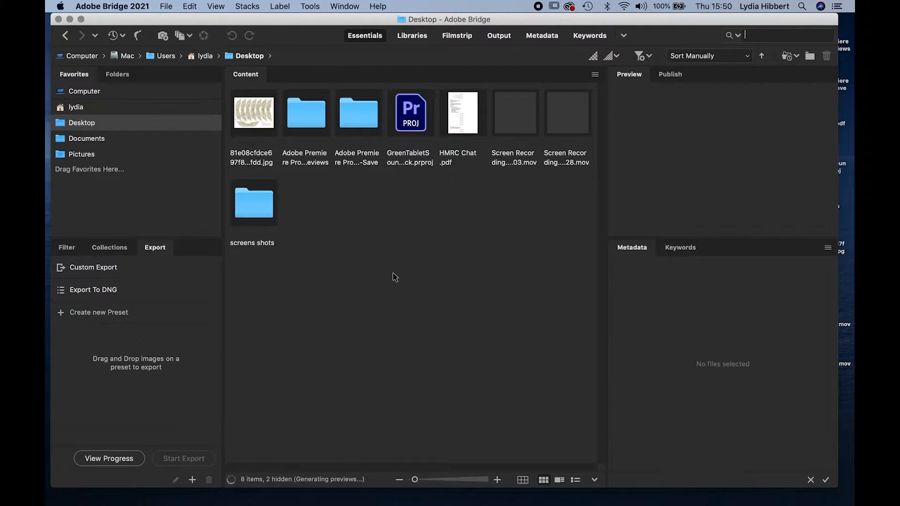
{"action": "left_click", "coordinate": [90, 111]}
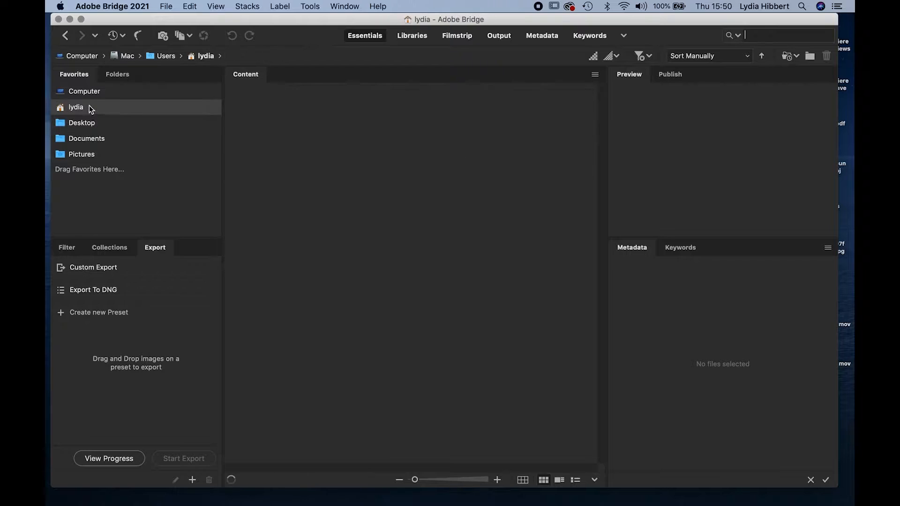
{"action": "left_click", "coordinate": [89, 139]}
{"action": "scroll", "coordinate": [309, 437], "scroll_direction": "down", "scroll_amount": 6}
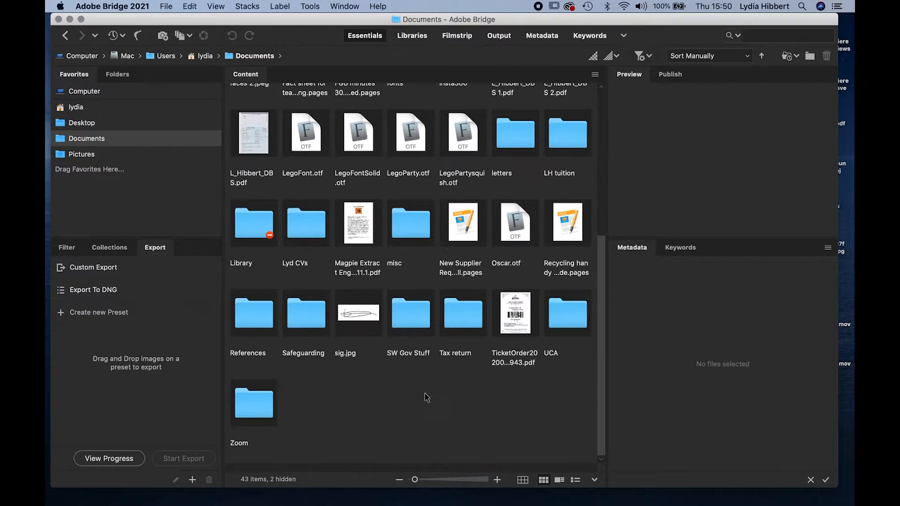
Step: Open the pencil folder inside UCA, Vis Comm 2021, Presentation 25th March
{"action": "left_click", "coordinate": [570, 320]}
{"action": "double_click", "coordinate": [571, 320]}
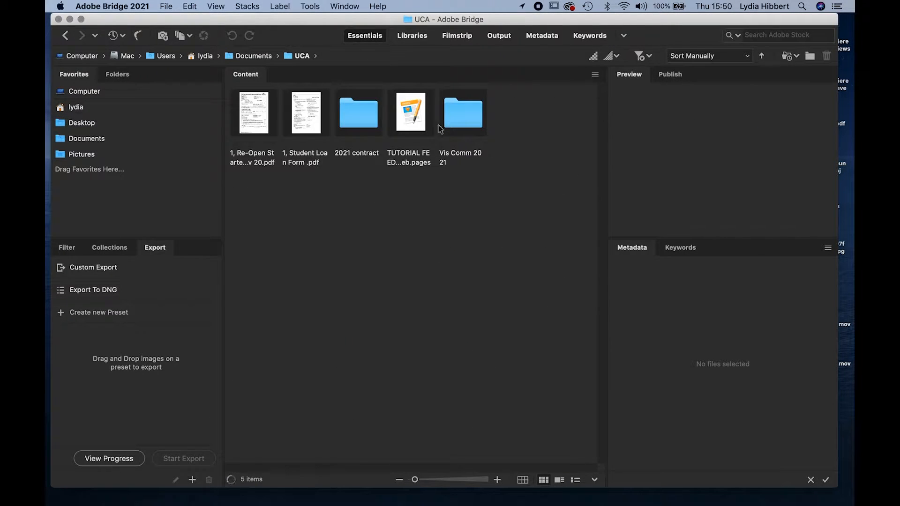
{"action": "double_click", "coordinate": [465, 111]}
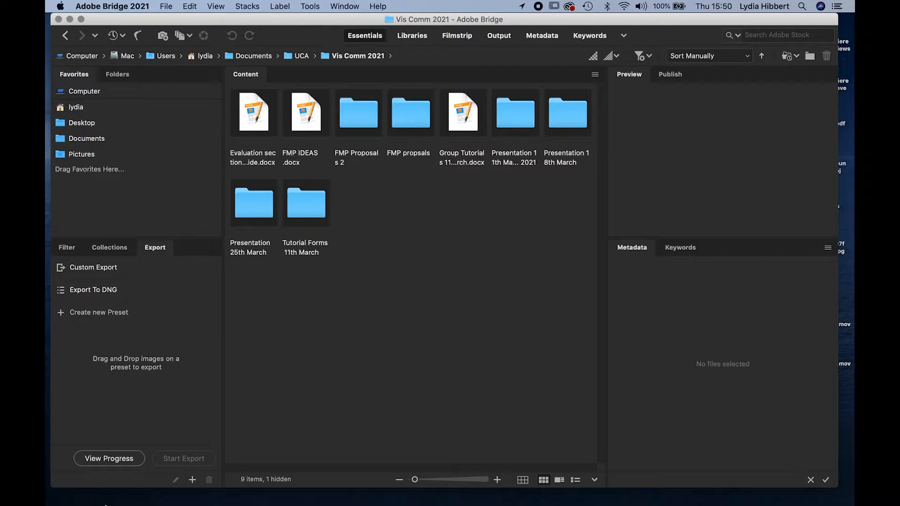
{"action": "mouse_move", "coordinate": [69, 500]}
{"action": "double_click", "coordinate": [257, 217]}
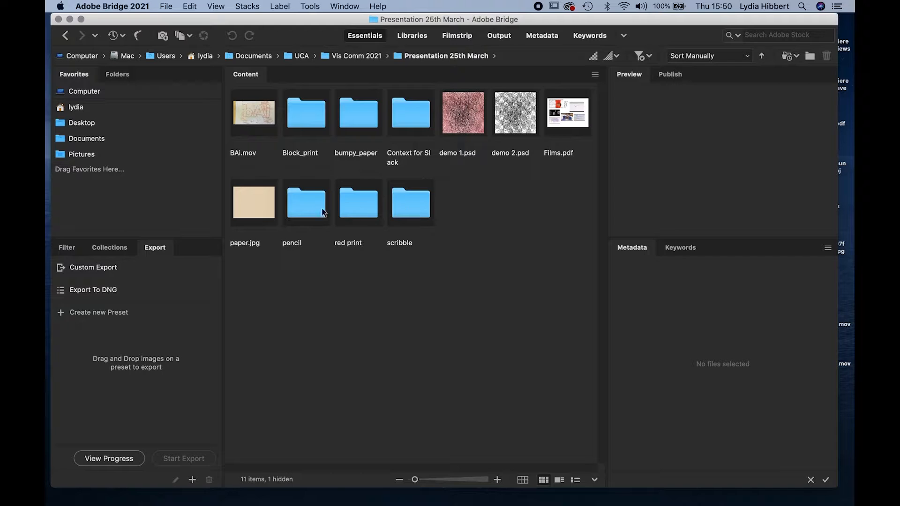
{"action": "double_click", "coordinate": [308, 203]}
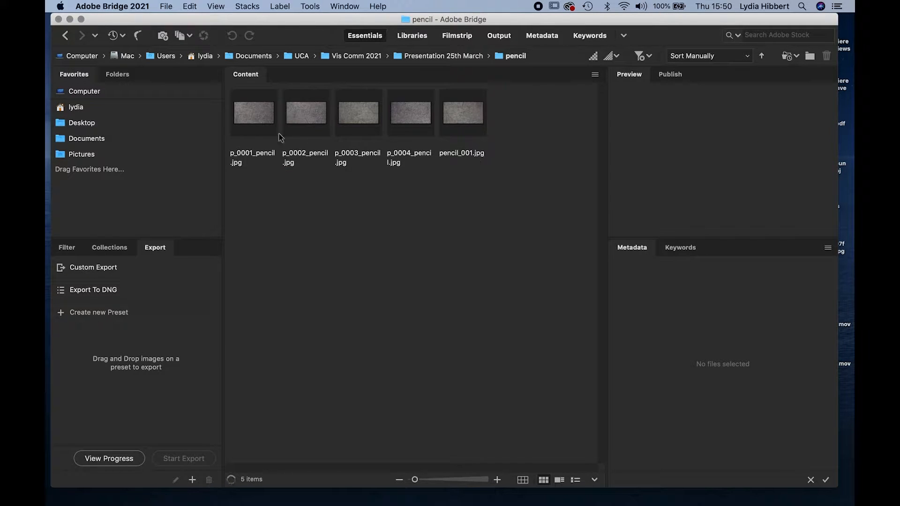
Step: Preview each of the five pencil texture images in turn
{"action": "left_click", "coordinate": [257, 116]}
{"action": "left_click", "coordinate": [311, 114]}
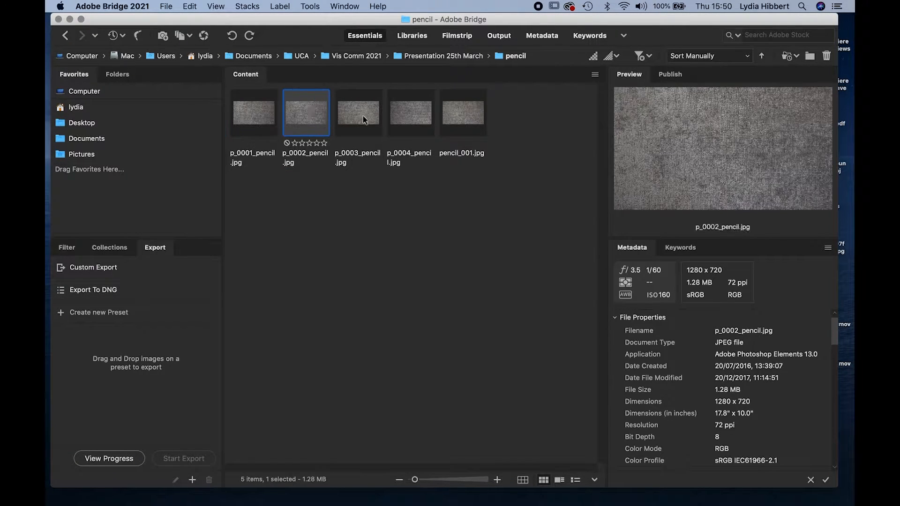
{"action": "left_click", "coordinate": [373, 120]}
{"action": "left_click", "coordinate": [414, 125]}
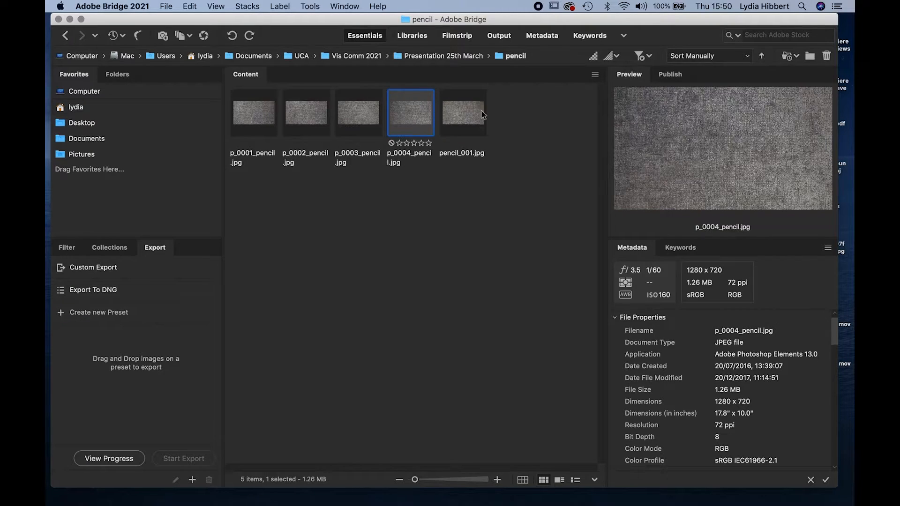
{"action": "left_click", "coordinate": [483, 115]}
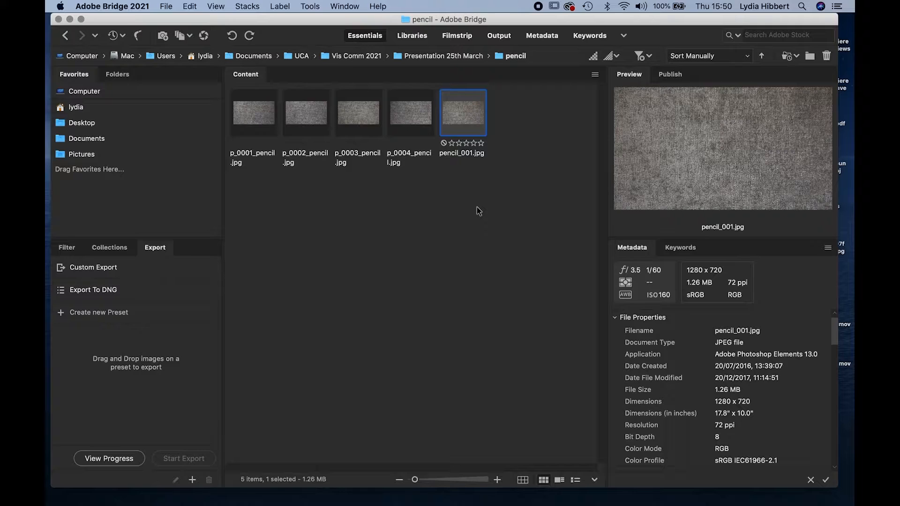
Step: Select all five pencil images and start a Batch Rename on them
{"action": "left_click_drag", "start_coordinate": [462, 203], "coordinate": [255, 109]}
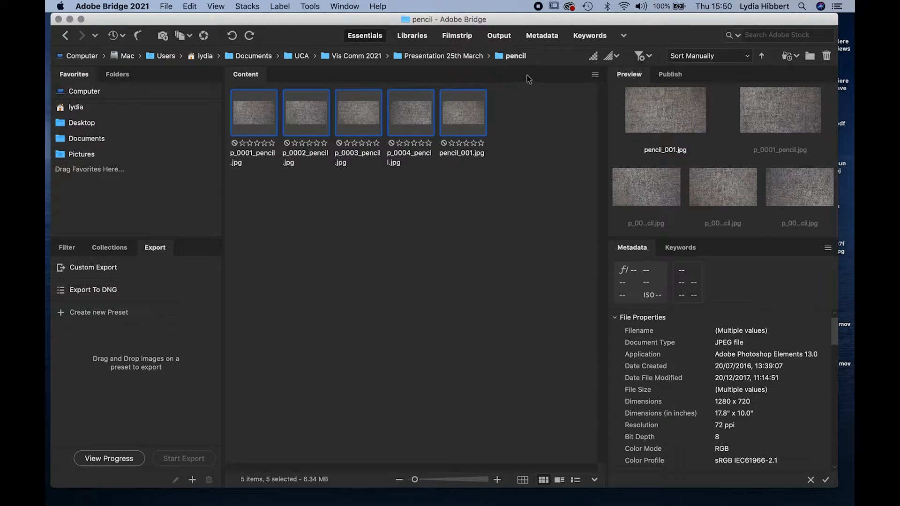
{"action": "left_click", "coordinate": [311, 7]}
{"action": "left_click", "coordinate": [317, 17]}
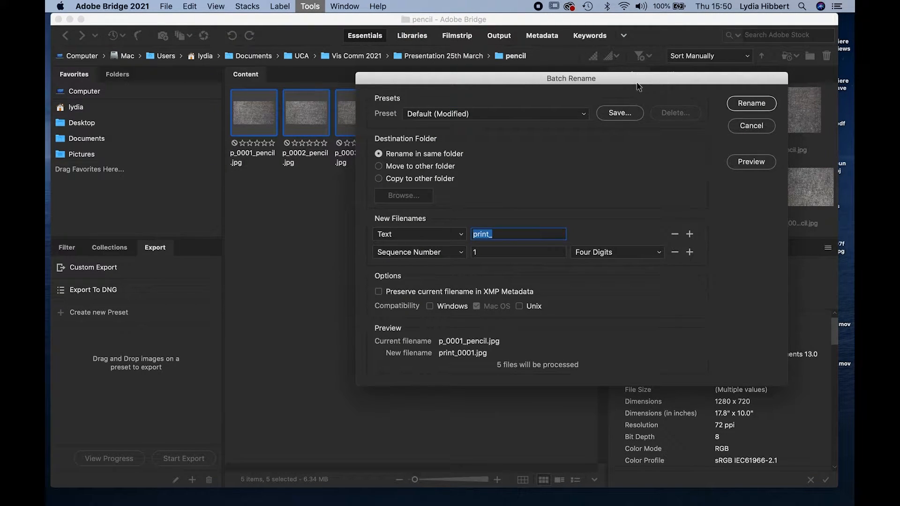
{"action": "left_click_drag", "start_coordinate": [638, 87], "coordinate": [528, 60]}
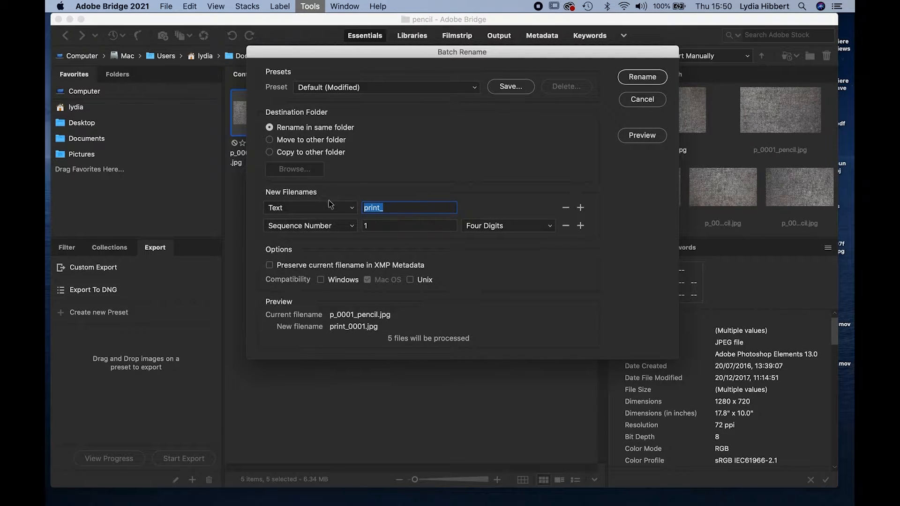
{"action": "left_click", "coordinate": [580, 208]}
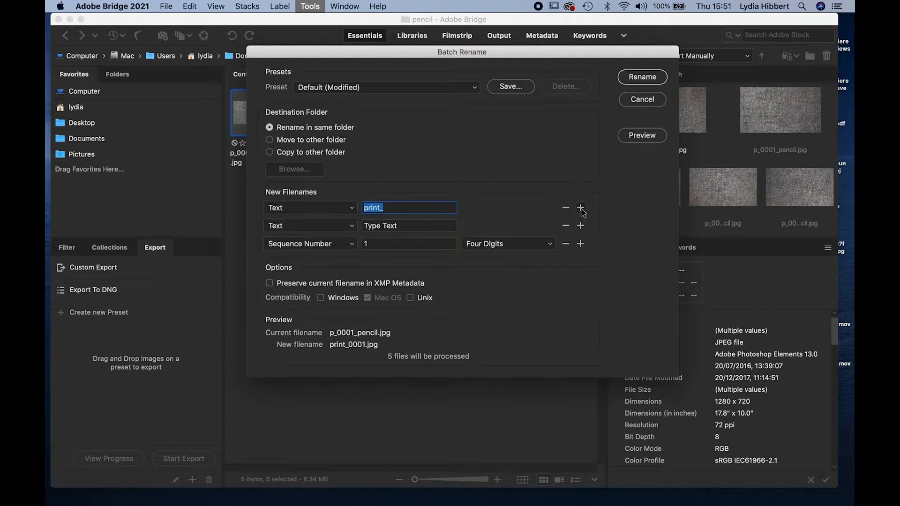
{"action": "left_click", "coordinate": [580, 208]}
{"action": "left_click", "coordinate": [327, 227]}
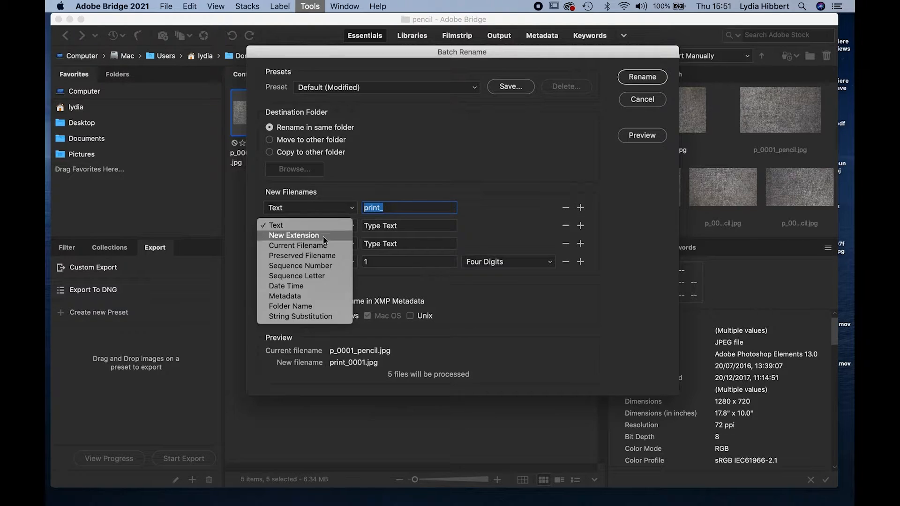
{"action": "left_click", "coordinate": [320, 286]}
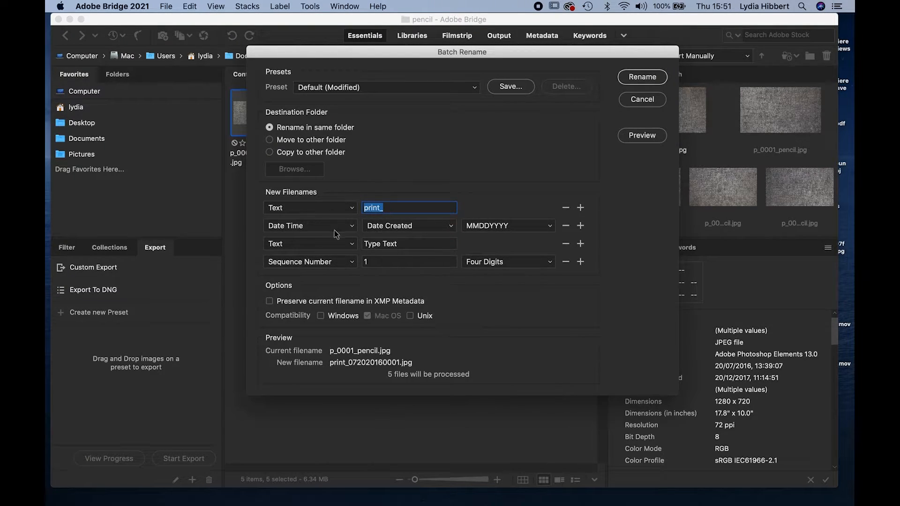
{"action": "left_click", "coordinate": [566, 226]}
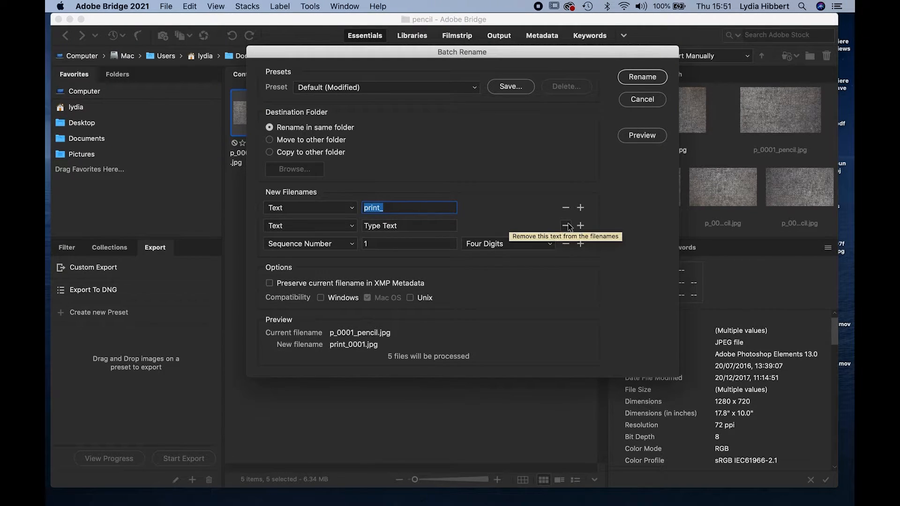
{"action": "left_click", "coordinate": [565, 226]}
Step: Set the filename text to pencil_ ahead of the four-digit sequence number and rename the selected files
{"action": "left_click", "coordinate": [392, 208]}
{"action": "left_click_drag", "start_coordinate": [392, 208], "coordinate": [313, 209]}
{"action": "type", "text": "pen"}
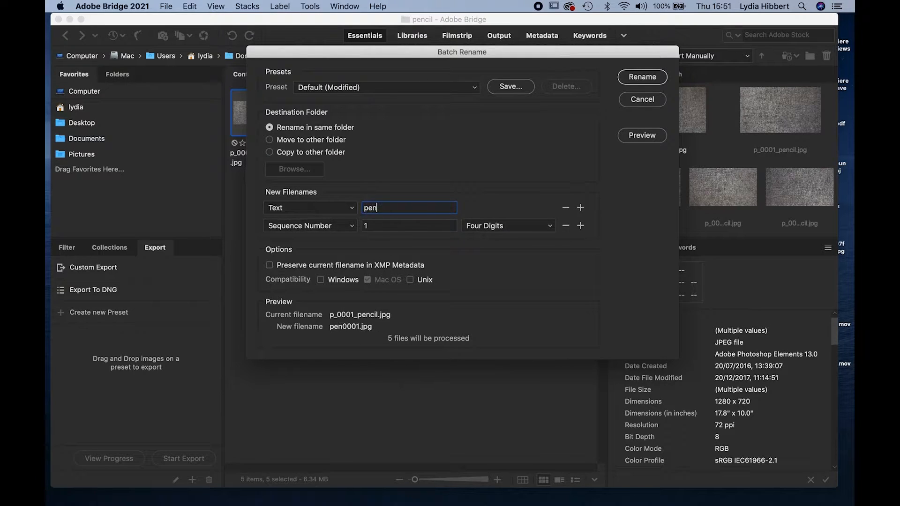
{"action": "type", "text": "cil_"}
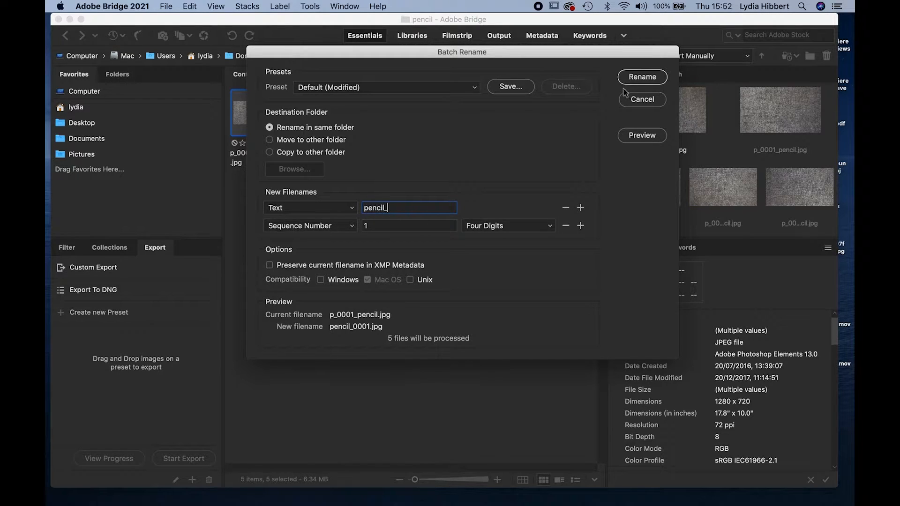
{"action": "left_click", "coordinate": [649, 78]}
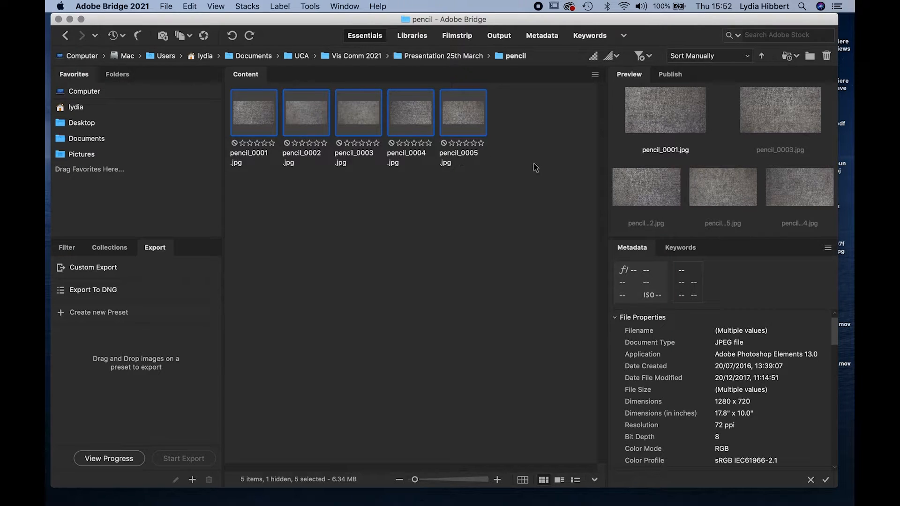
Step: Hide Adobe Bridge, return to the pencil folder in Finder and enlarge its window
{"action": "left_click", "coordinate": [82, 6]}
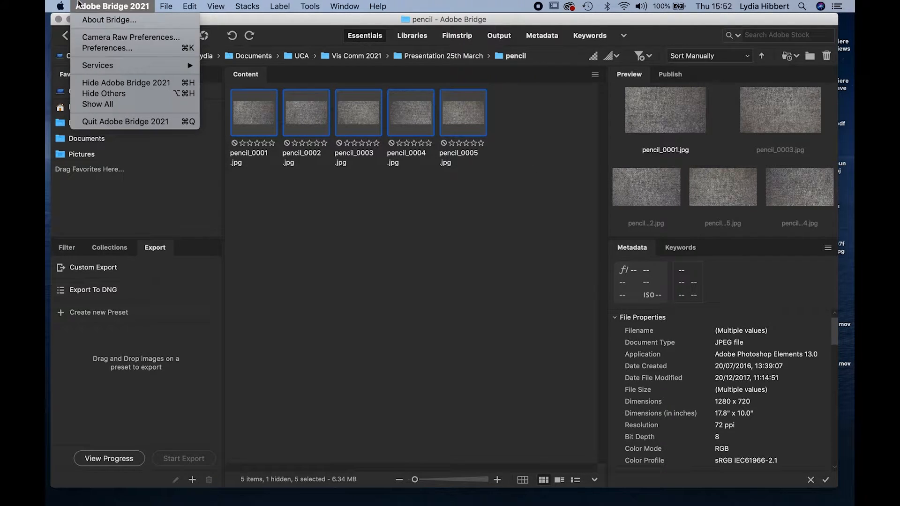
{"action": "left_click", "coordinate": [116, 89]}
{"action": "left_click", "coordinate": [379, 393]}
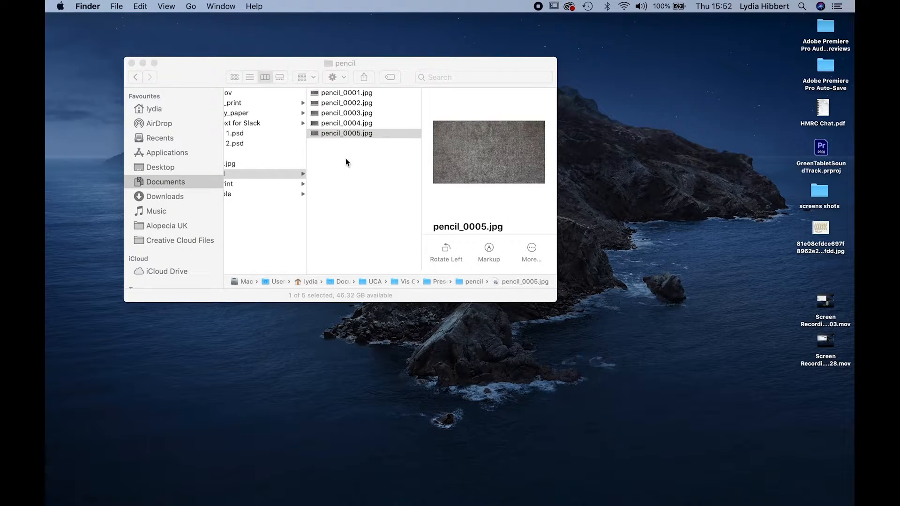
{"action": "left_click", "coordinate": [401, 64]}
{"action": "left_click_drag", "start_coordinate": [553, 295], "coordinate": [639, 330]}
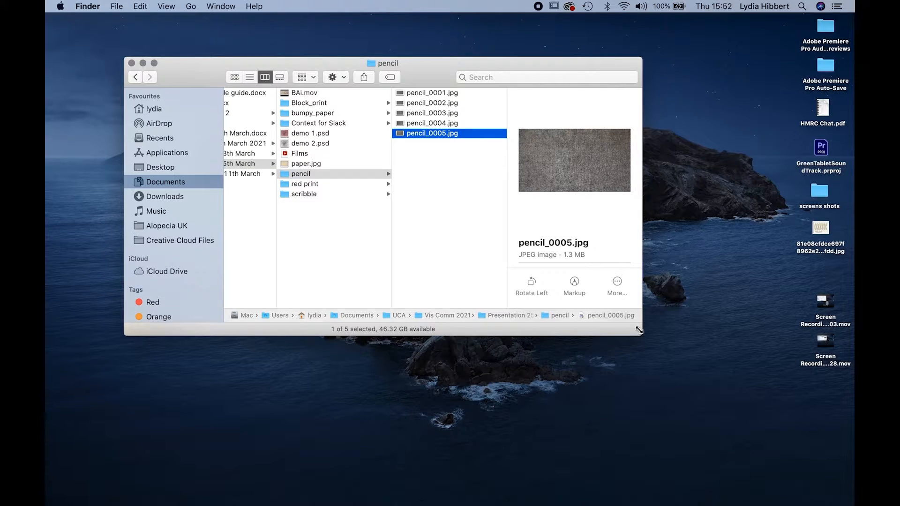
Step: Switch to Photoshop, start opening a file and browse to the pencil folder inside the textures folder
{"action": "mouse_move", "coordinate": [195, 504]}
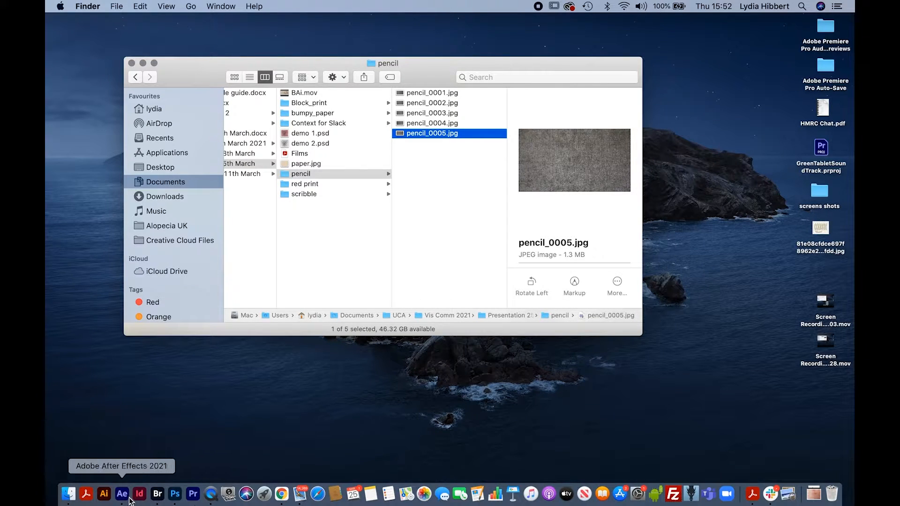
{"action": "left_click", "coordinate": [177, 496]}
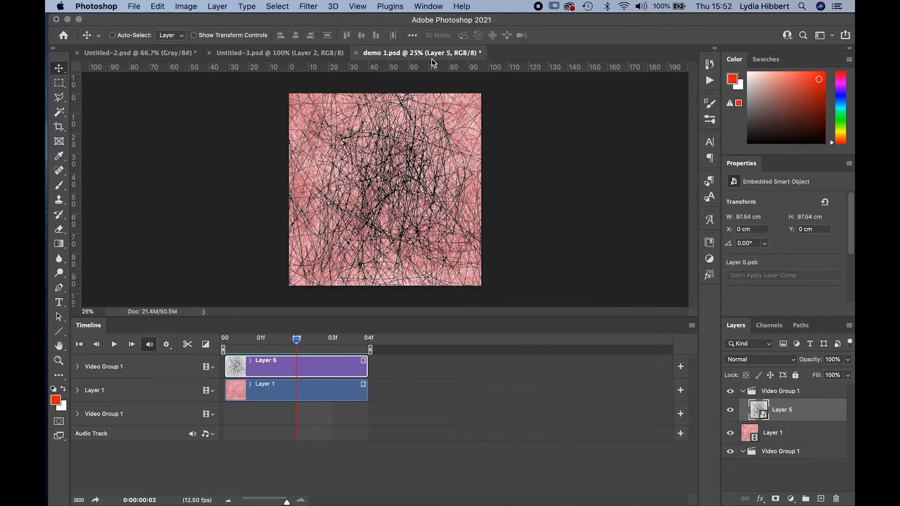
{"action": "left_click", "coordinate": [134, 6]}
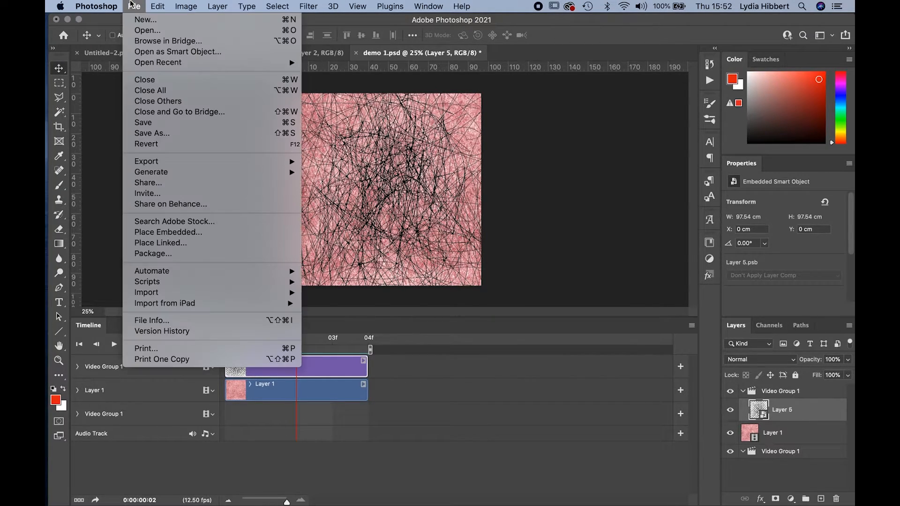
{"action": "left_click", "coordinate": [147, 31]}
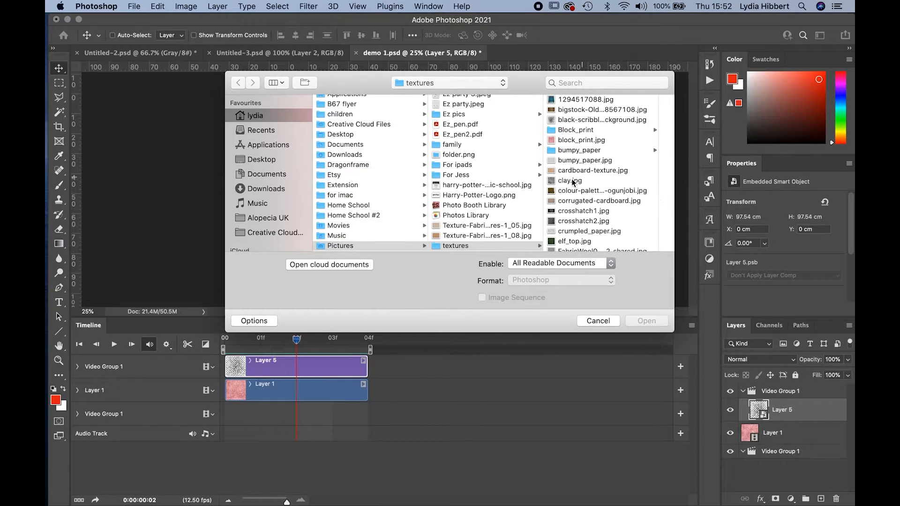
{"action": "left_click", "coordinate": [605, 170]}
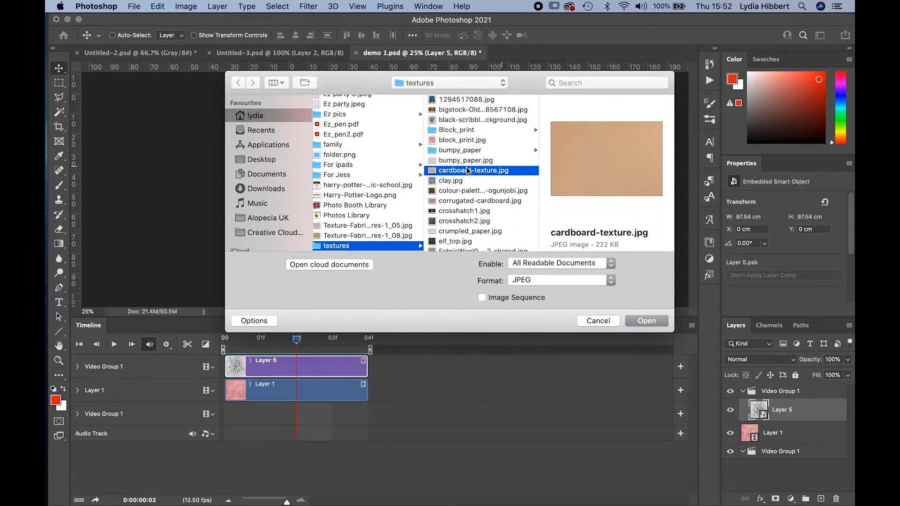
{"action": "left_click", "coordinate": [458, 202]}
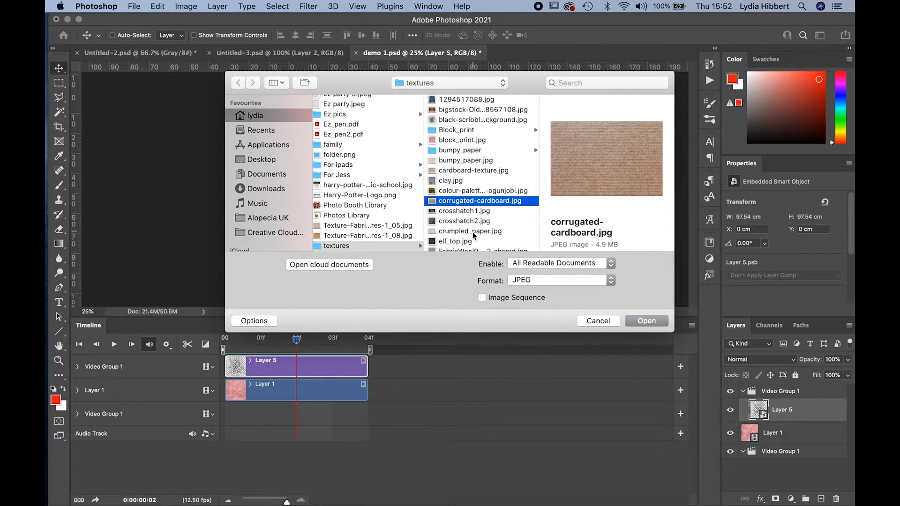
{"action": "scroll", "coordinate": [473, 234], "scroll_direction": "down", "scroll_amount": 5}
{"action": "left_click", "coordinate": [456, 227]}
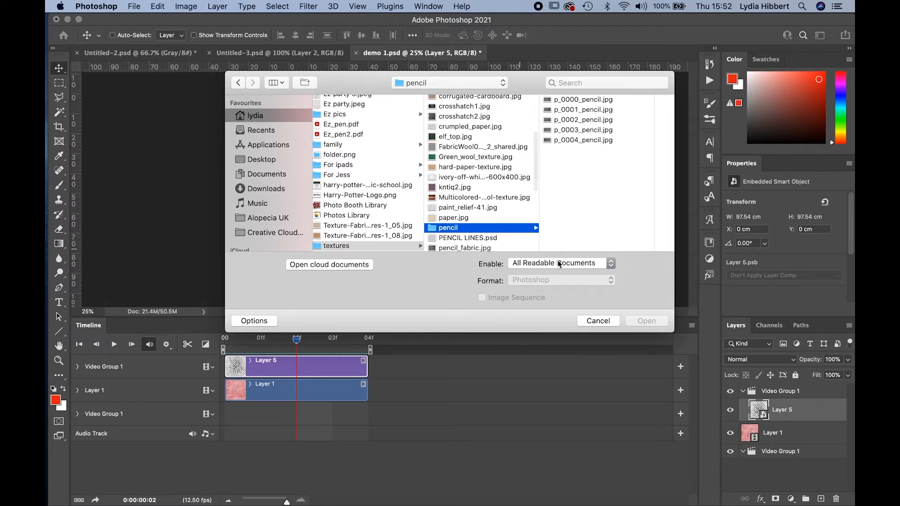
Step: Open p_0000_pencil.jpg as an image sequence with a frame rate of 12.5 fps
{"action": "left_click", "coordinate": [567, 99]}
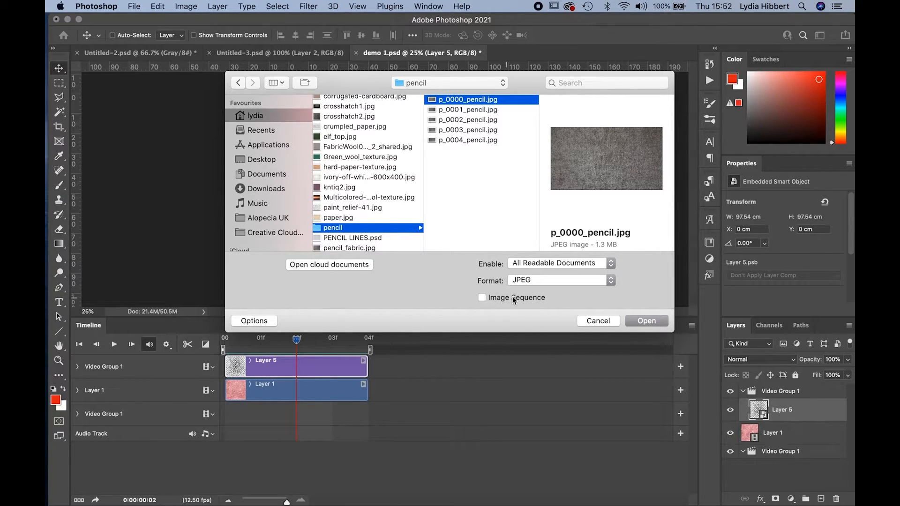
{"action": "left_click", "coordinate": [483, 298]}
{"action": "left_click_drag", "start_coordinate": [466, 154], "coordinate": [465, 91]}
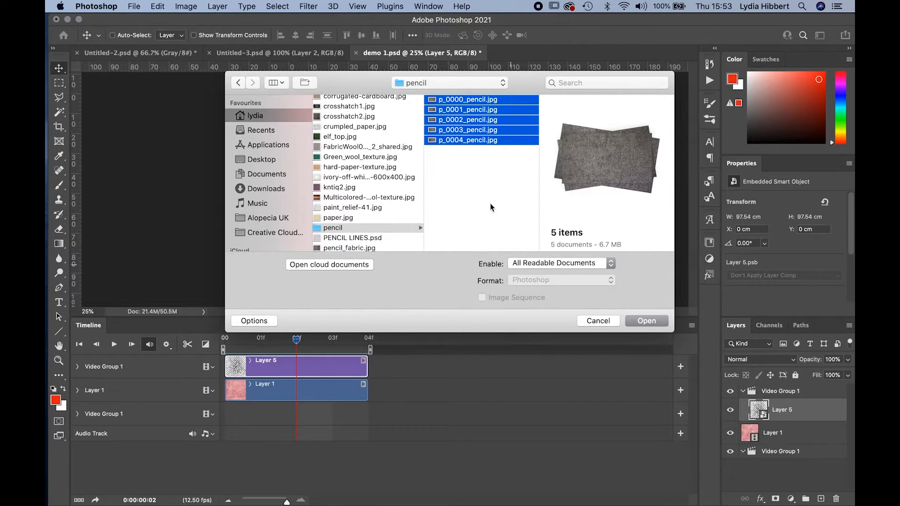
{"action": "left_click", "coordinate": [482, 185]}
{"action": "left_click", "coordinate": [470, 99]}
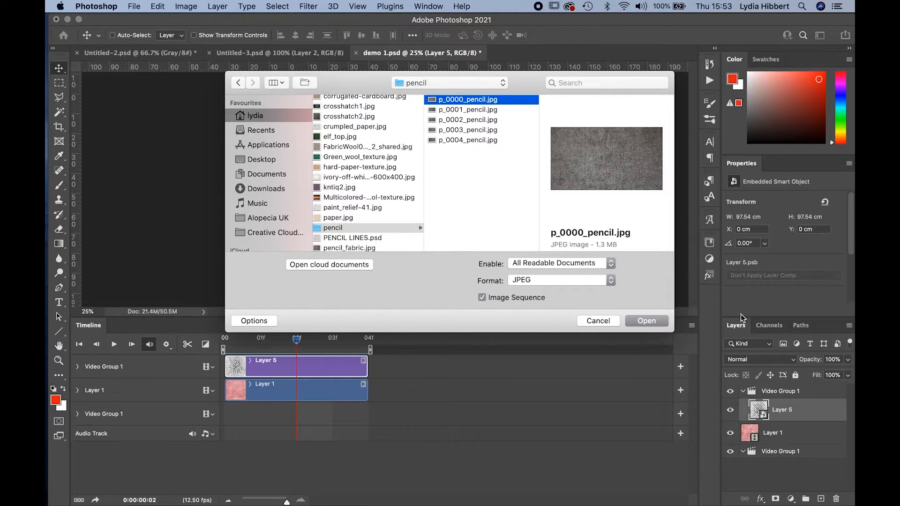
{"action": "left_click", "coordinate": [648, 321]}
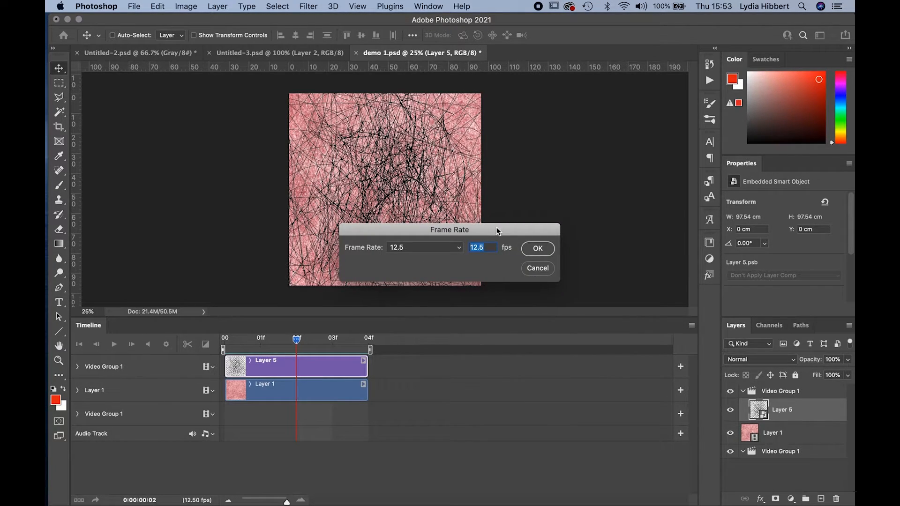
{"action": "left_click_drag", "start_coordinate": [503, 229], "coordinate": [457, 160]}
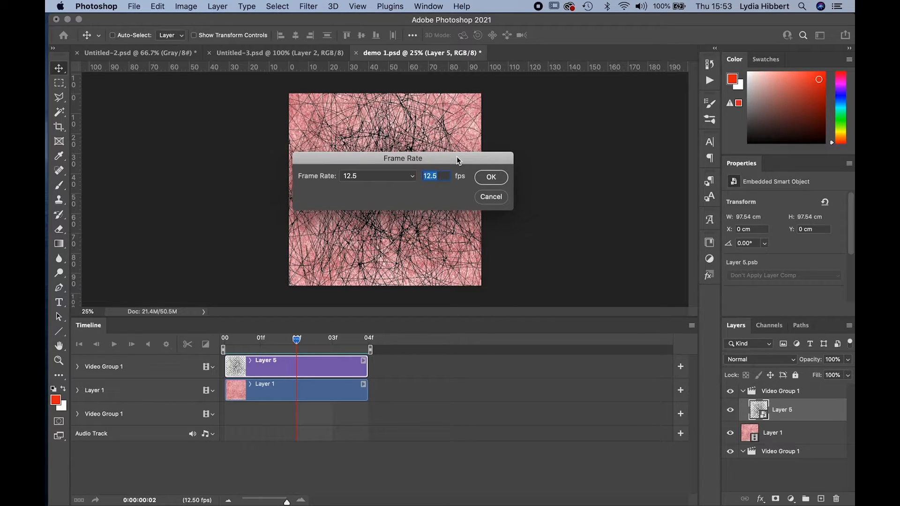
{"action": "left_click", "coordinate": [496, 180]}
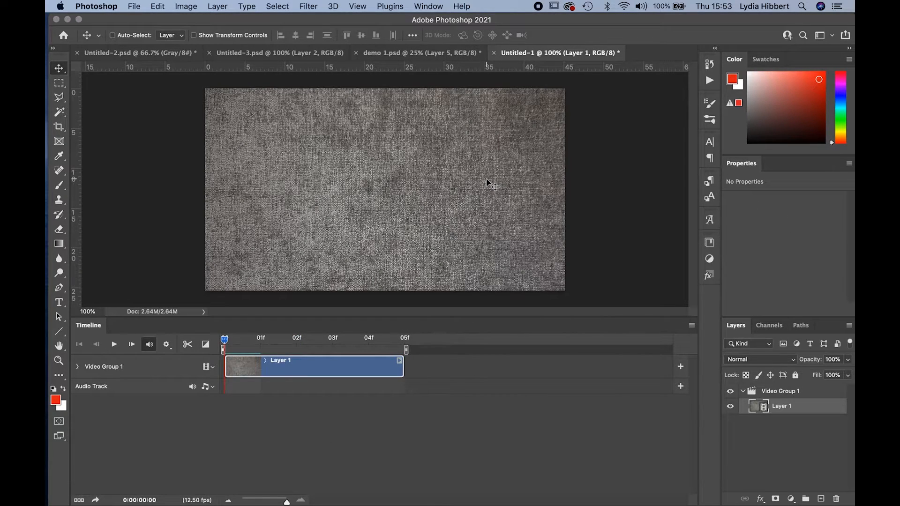
Step: Check that the Timeline is enabled, play the pencil sequence in it and stop playback
{"action": "left_click_drag", "start_coordinate": [226, 340], "coordinate": [213, 377]}
{"action": "left_click", "coordinate": [421, 6]}
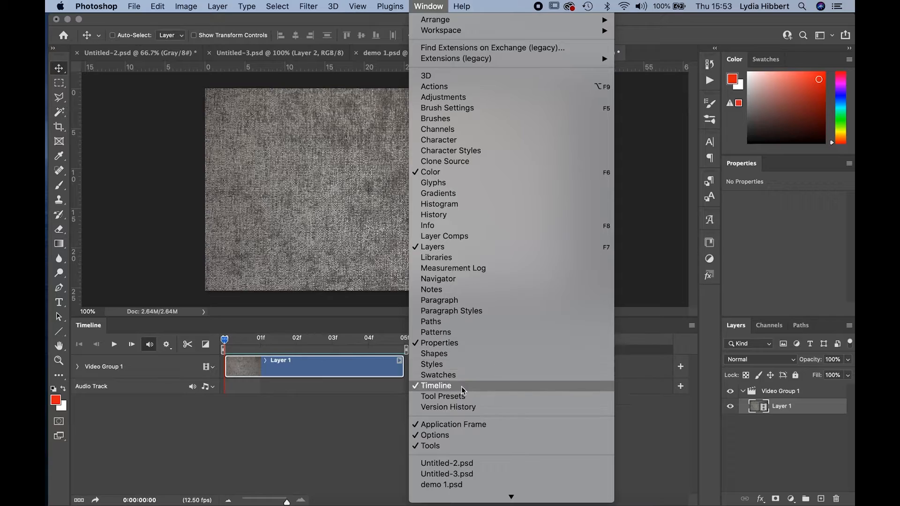
{"action": "left_click", "coordinate": [337, 459]}
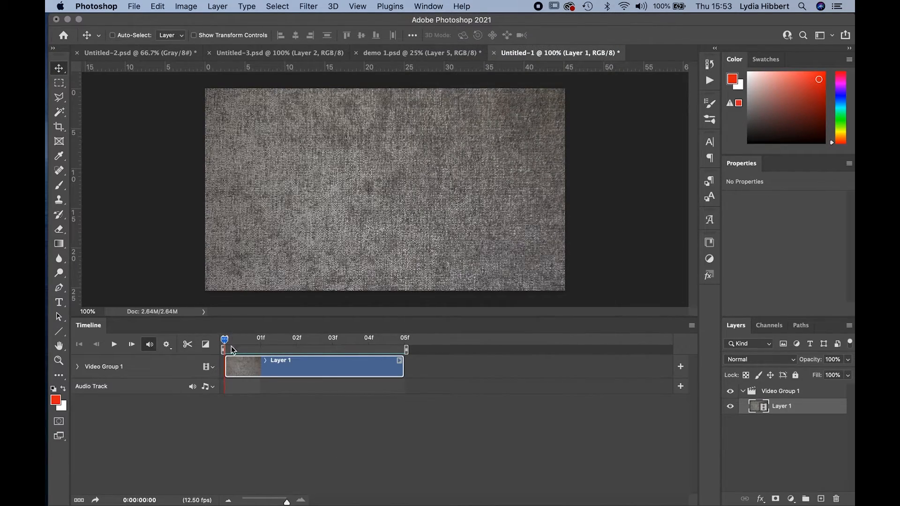
{"action": "key", "text": "space"}
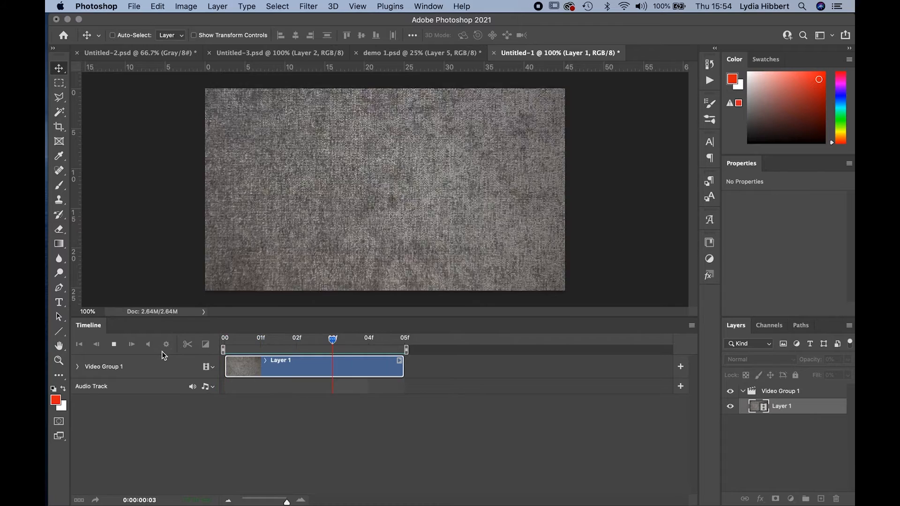
{"action": "key", "text": "space"}
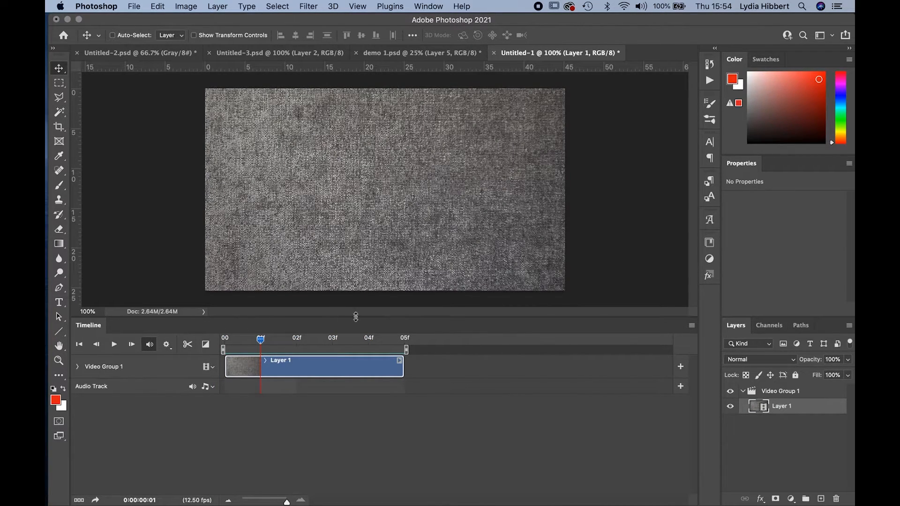
Step: Check the timeline's frame rate setting and leave it without changing anything
{"action": "left_click", "coordinate": [692, 326]}
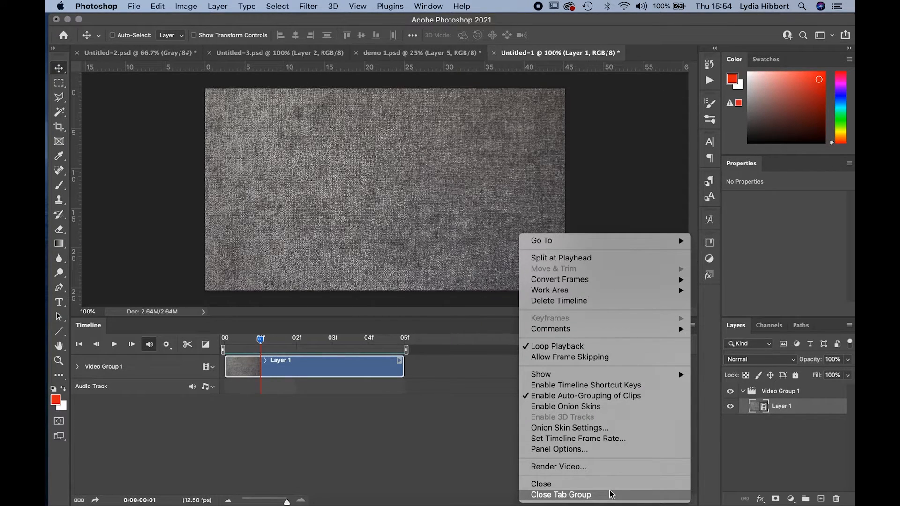
{"action": "left_click", "coordinate": [618, 433]}
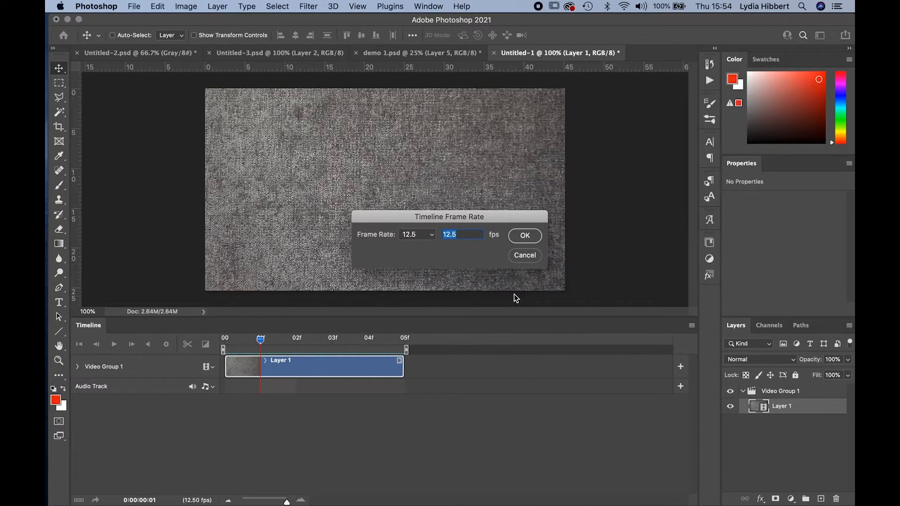
{"action": "left_click", "coordinate": [525, 259]}
Step: Scrub and play through the sequence again, ending with the playhead on the first frame
{"action": "left_click_drag", "start_coordinate": [263, 339], "coordinate": [414, 344]}
{"action": "key", "text": "space"}
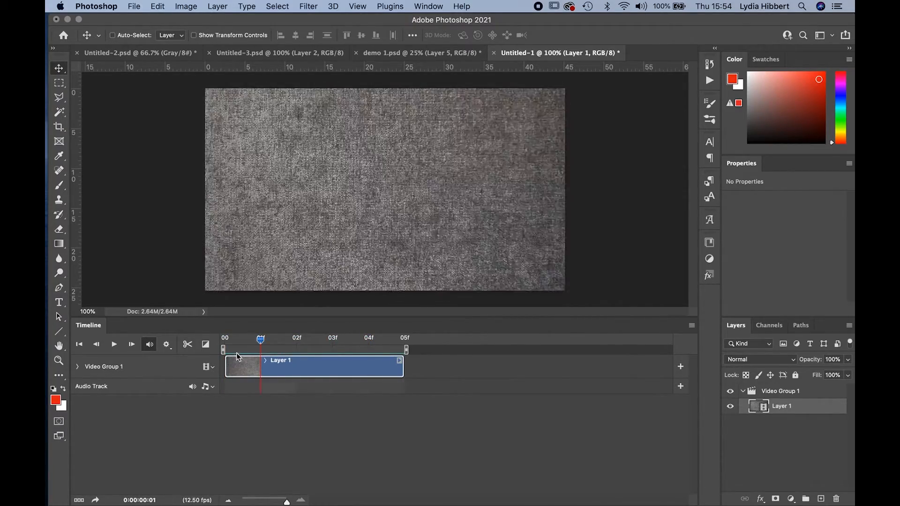
{"action": "left_click_drag", "start_coordinate": [185, 363], "coordinate": [182, 381]}
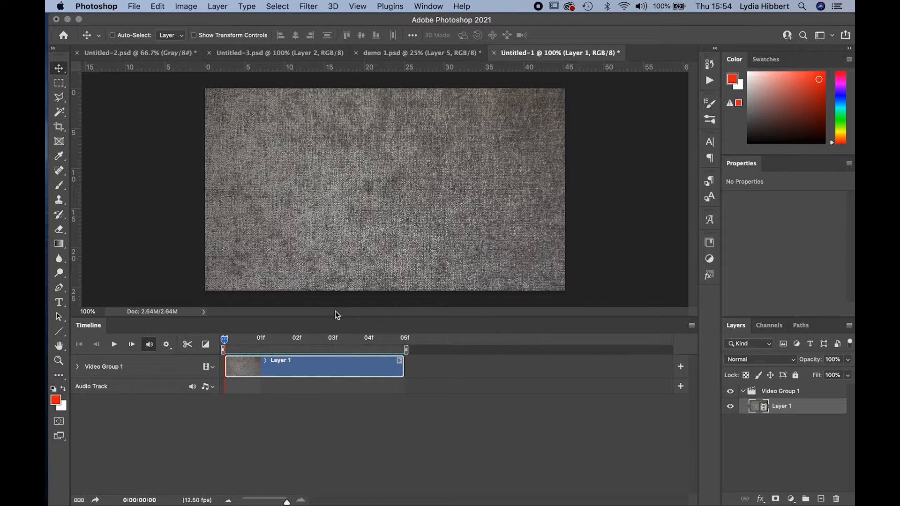
Step: Export the sequence through Save for Web using the GIF 32 No Dither preset
{"action": "left_click", "coordinate": [133, 5]}
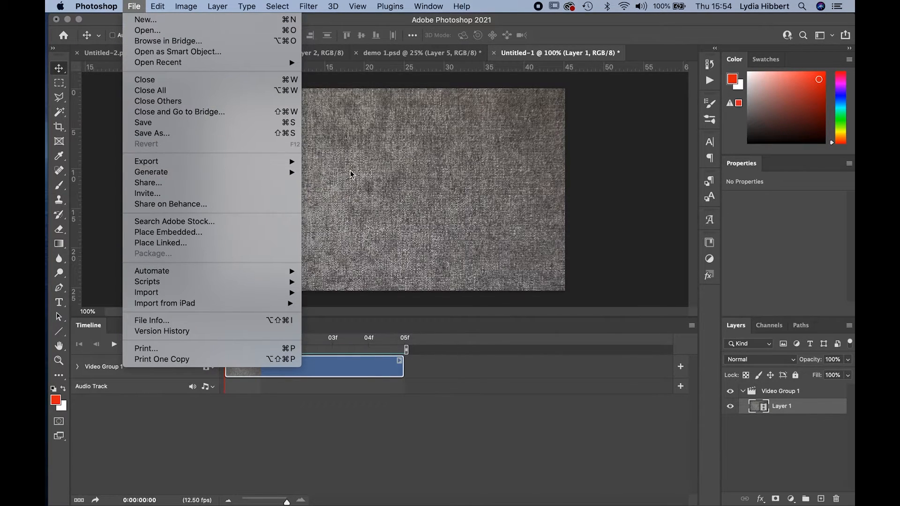
{"action": "left_click", "coordinate": [350, 207]}
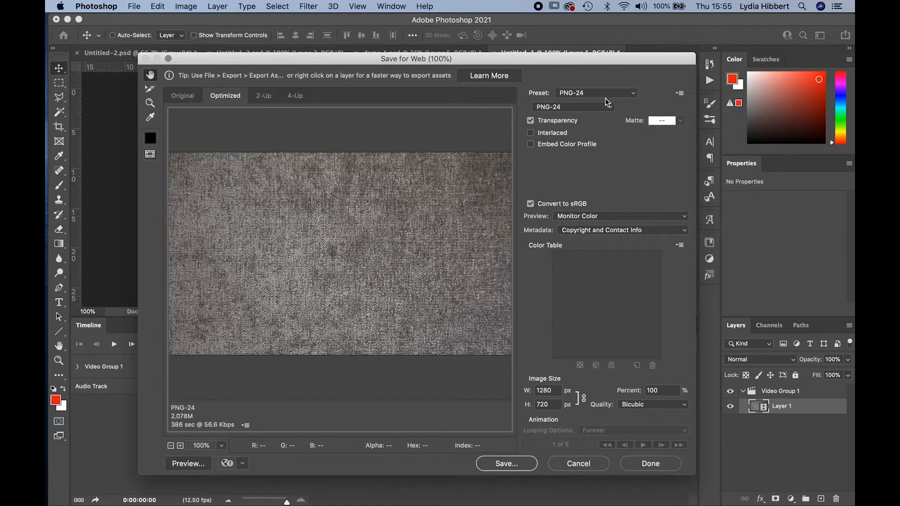
{"action": "left_click", "coordinate": [604, 93]}
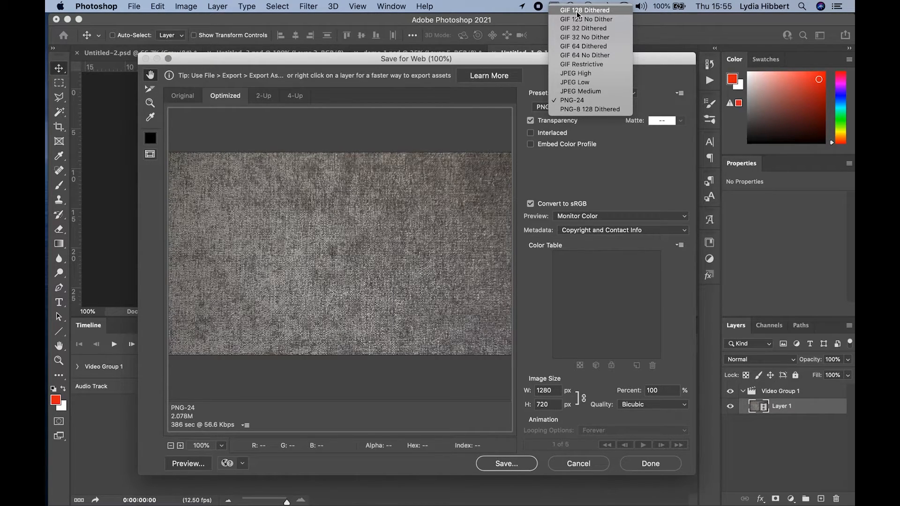
{"action": "left_click", "coordinate": [604, 41]}
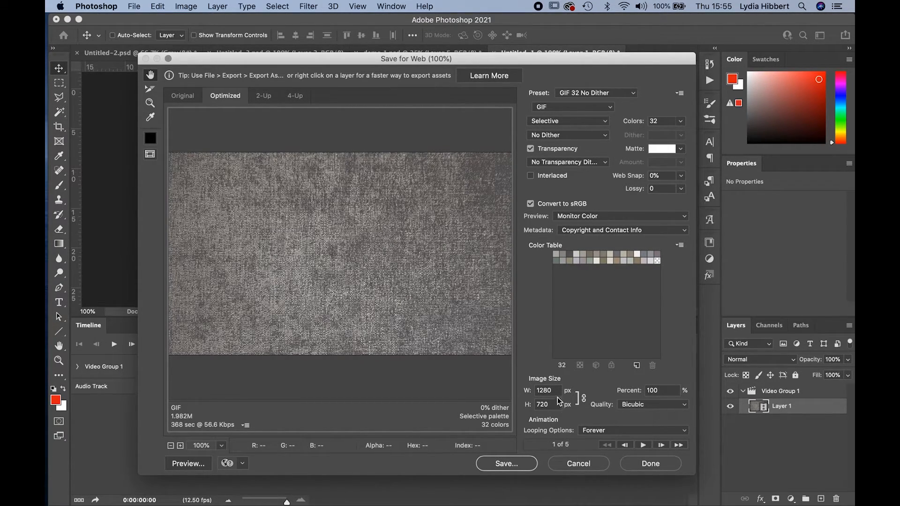
Step: Examine the export's image width and height values
{"action": "left_click_drag", "start_coordinate": [550, 391], "coordinate": [518, 393]}
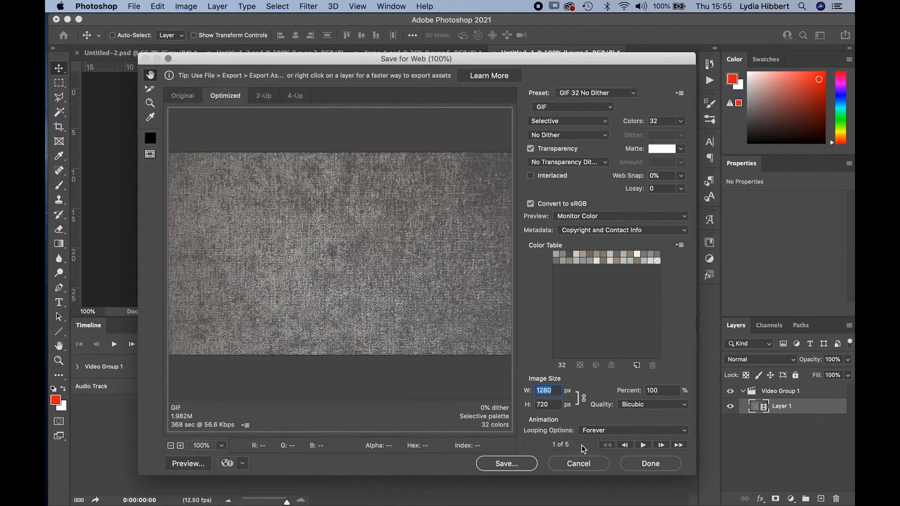
{"action": "left_click", "coordinate": [556, 390]}
{"action": "left_click_drag", "start_coordinate": [556, 391], "coordinate": [536, 391]}
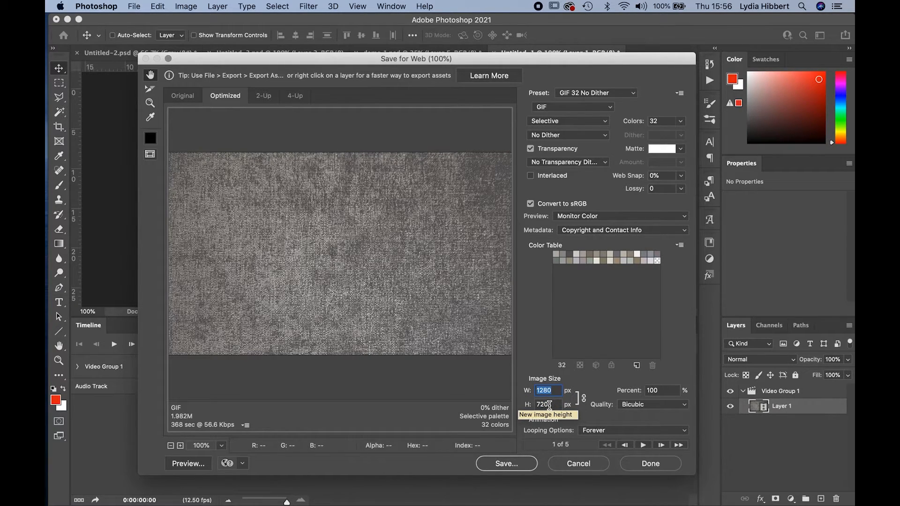
{"action": "left_click", "coordinate": [549, 406]}
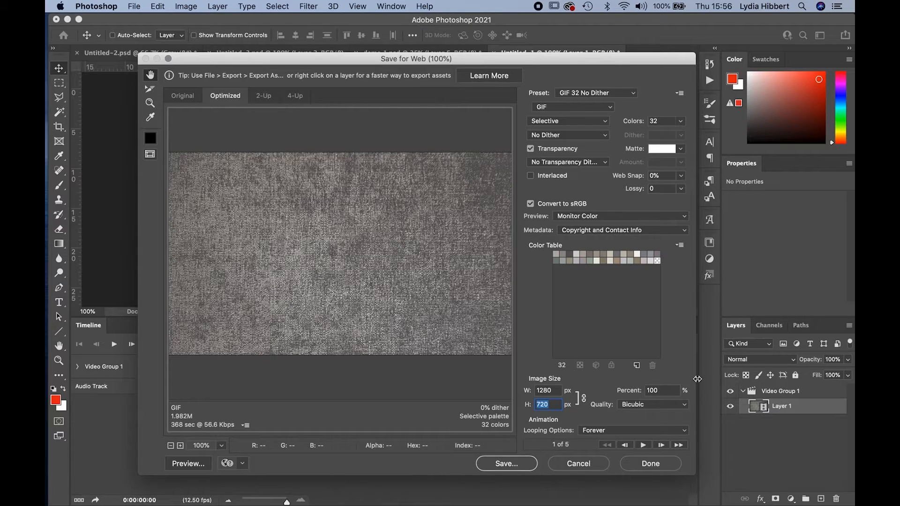
Step: Switch the animation's looping option to Once and back to Forever
{"action": "left_click", "coordinate": [610, 430]}
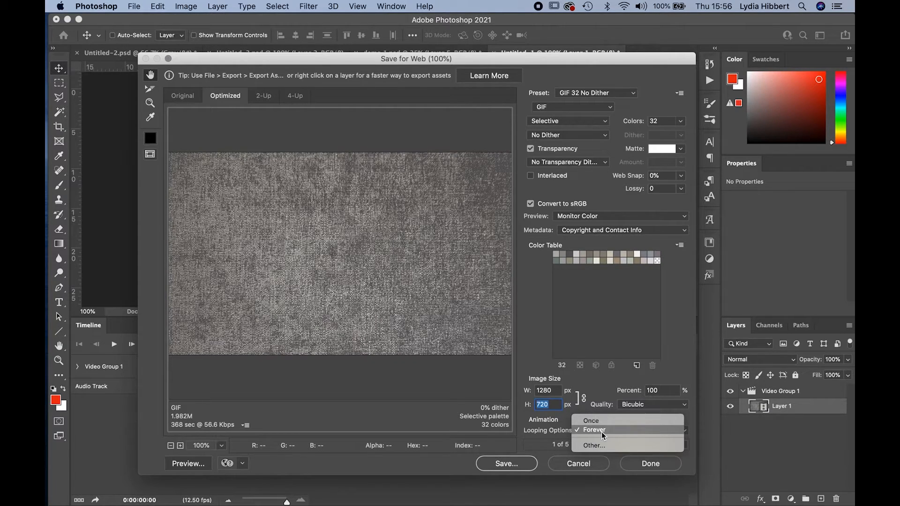
{"action": "left_click", "coordinate": [612, 420]}
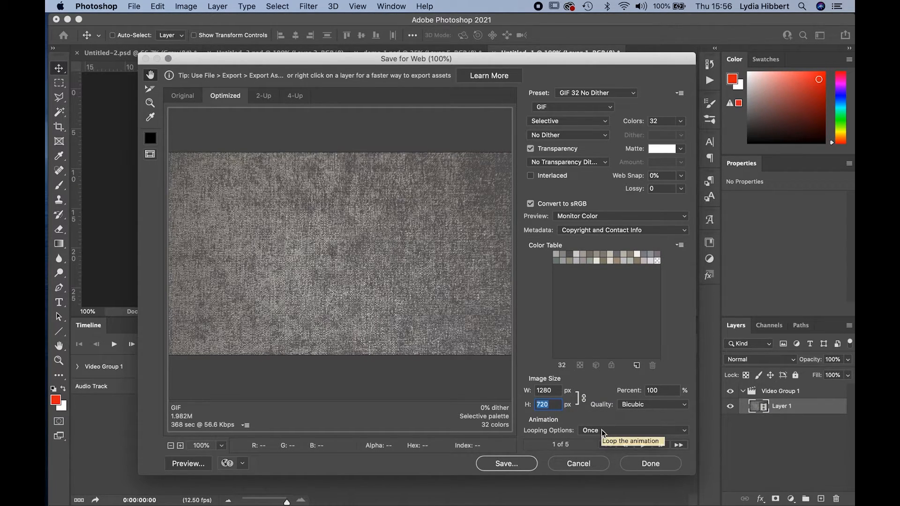
{"action": "left_click", "coordinate": [601, 436]}
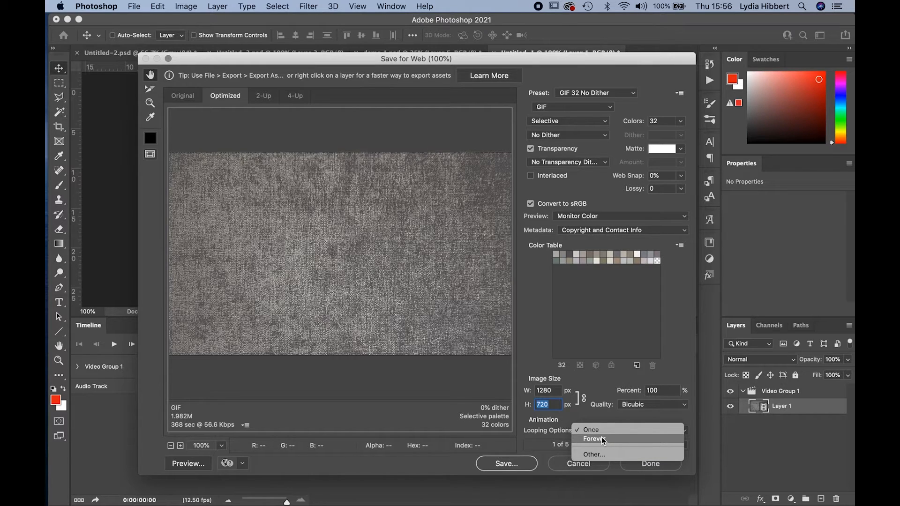
{"action": "left_click", "coordinate": [602, 438]}
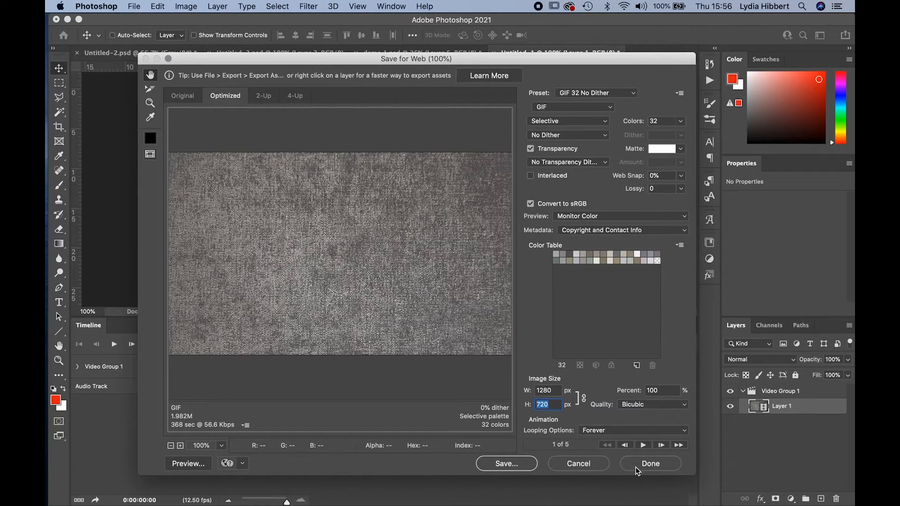
Step: Save the optimized GIF as pencil.gif in the Presentation 25th March folder under Documents, UCA, Vis Comm 2021
{"action": "left_click", "coordinate": [504, 465]}
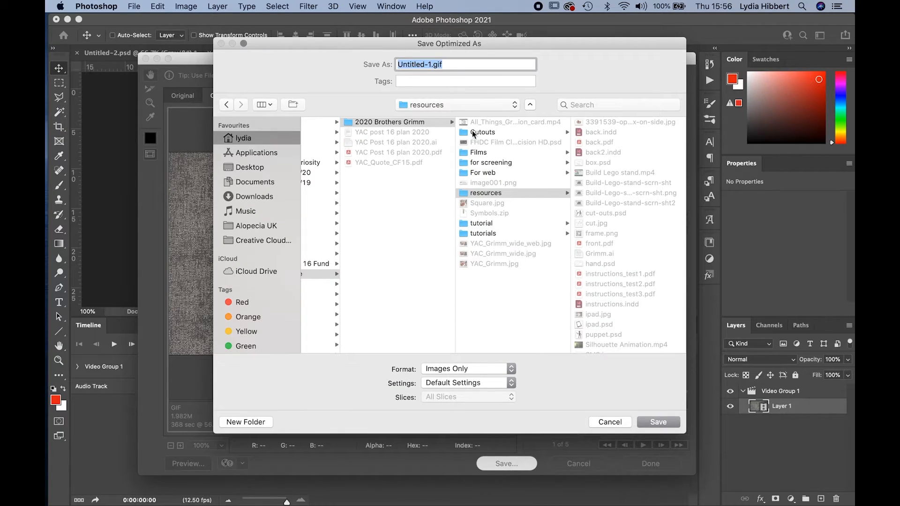
{"action": "left_click", "coordinate": [254, 199]}
{"action": "left_click", "coordinate": [255, 182]}
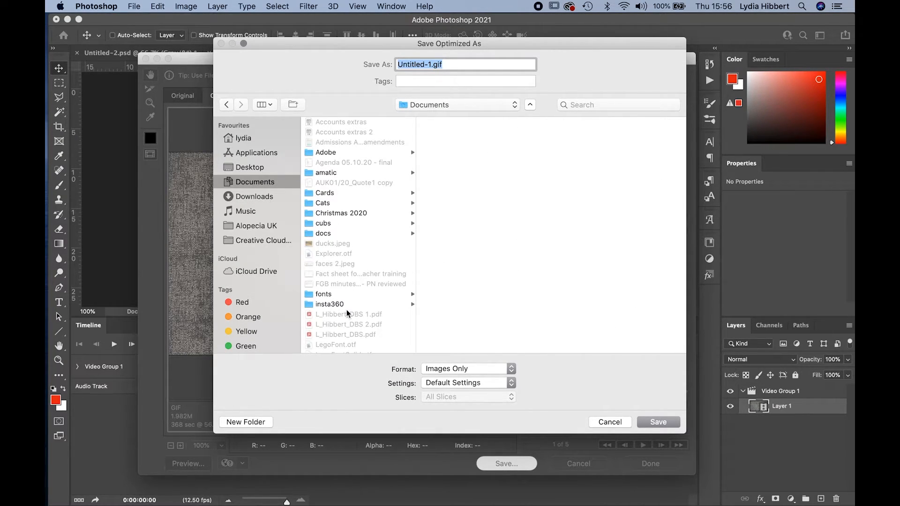
{"action": "scroll", "coordinate": [346, 309], "scroll_direction": "down", "scroll_amount": 10}
{"action": "left_click", "coordinate": [348, 336]}
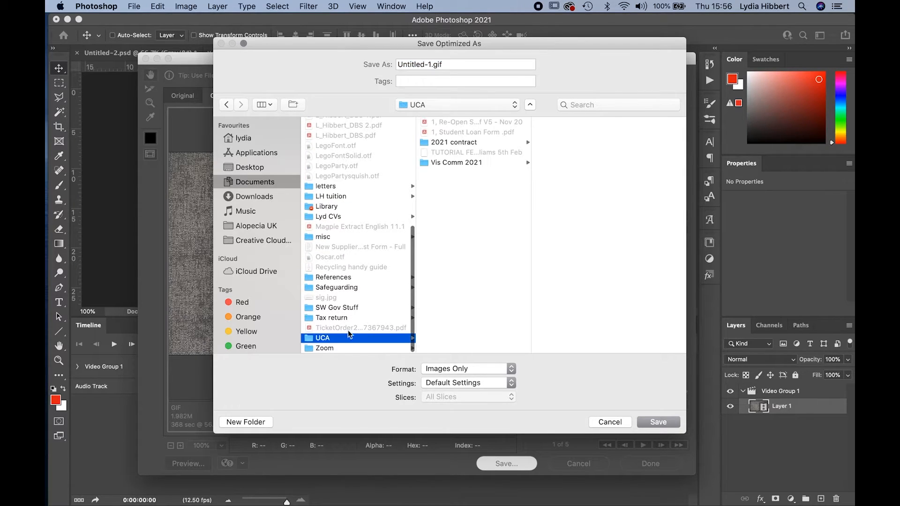
{"action": "left_click", "coordinate": [458, 162]}
{"action": "left_click", "coordinate": [579, 197]}
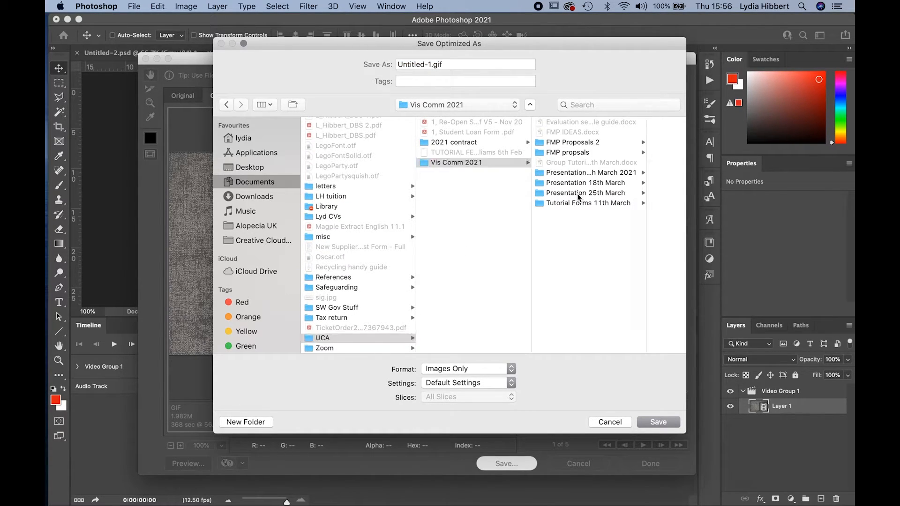
{"action": "left_click", "coordinate": [431, 64]}
{"action": "type", "text": "pencil"}
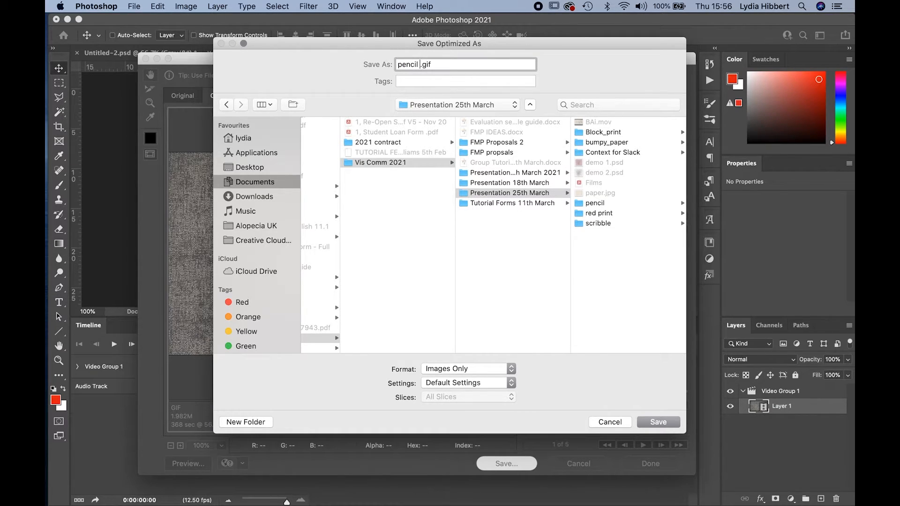
{"action": "left_click", "coordinate": [658, 422]}
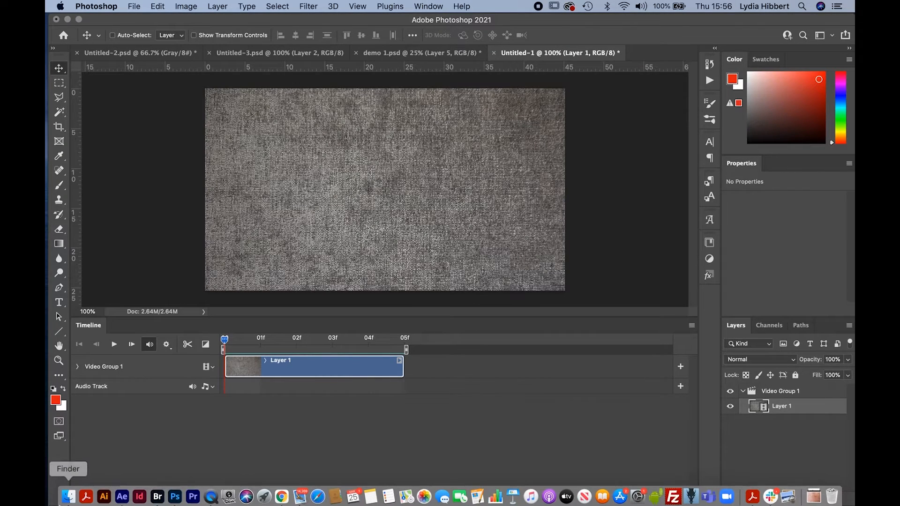
Step: Switch to Finder, preview the exported pencil.gif file and return to Photoshop
{"action": "left_click", "coordinate": [69, 497]}
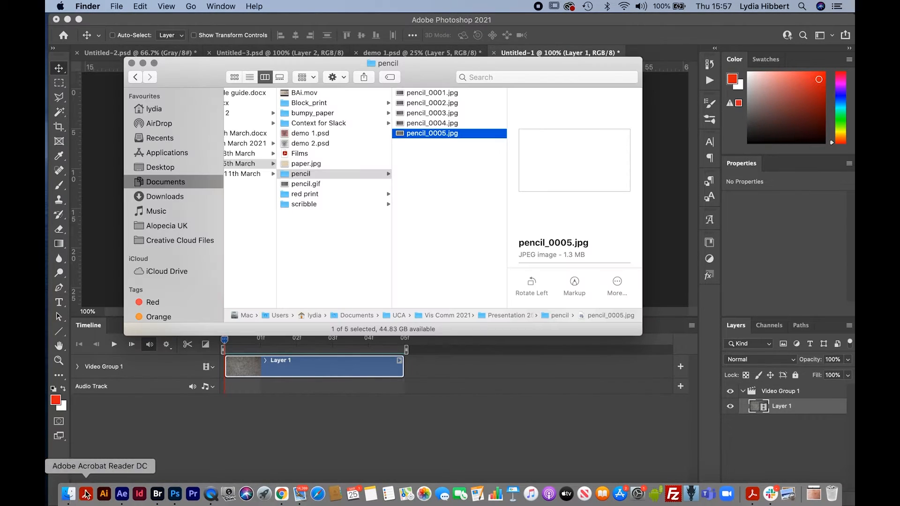
{"action": "left_click", "coordinate": [302, 184]}
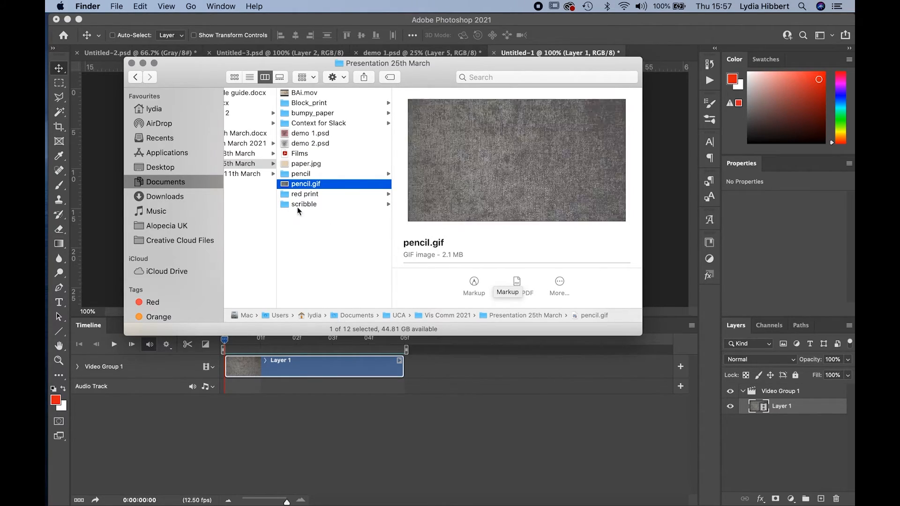
{"action": "left_click", "coordinate": [100, 240]}
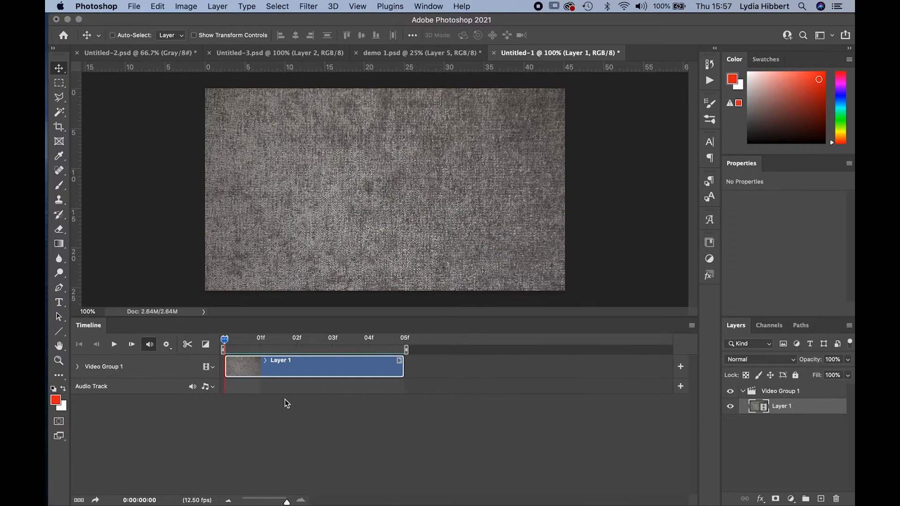
Step: Duplicate the pencil sequence layer four times within Video Group 1, keeping the suggested copy names
{"action": "left_click_drag", "start_coordinate": [224, 342], "coordinate": [322, 339]}
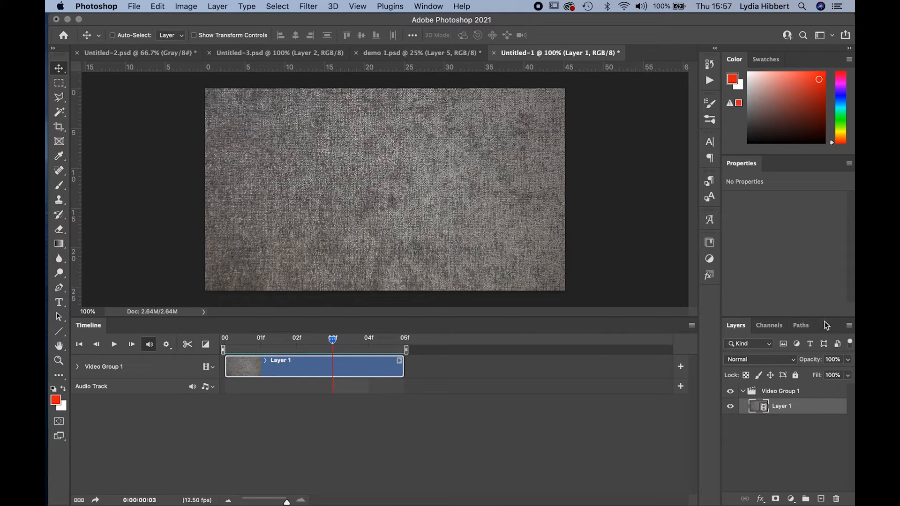
{"action": "left_click", "coordinate": [848, 326]}
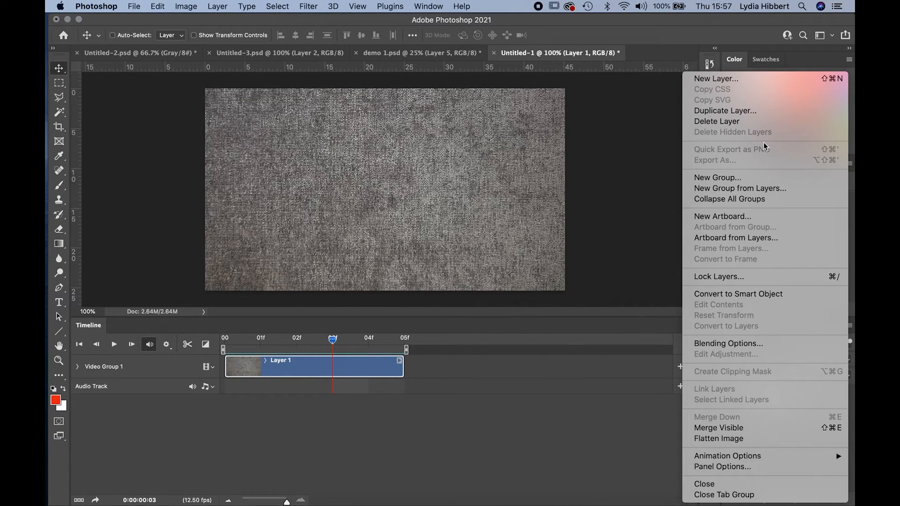
{"action": "left_click", "coordinate": [764, 112]}
{"action": "left_click", "coordinate": [544, 194]}
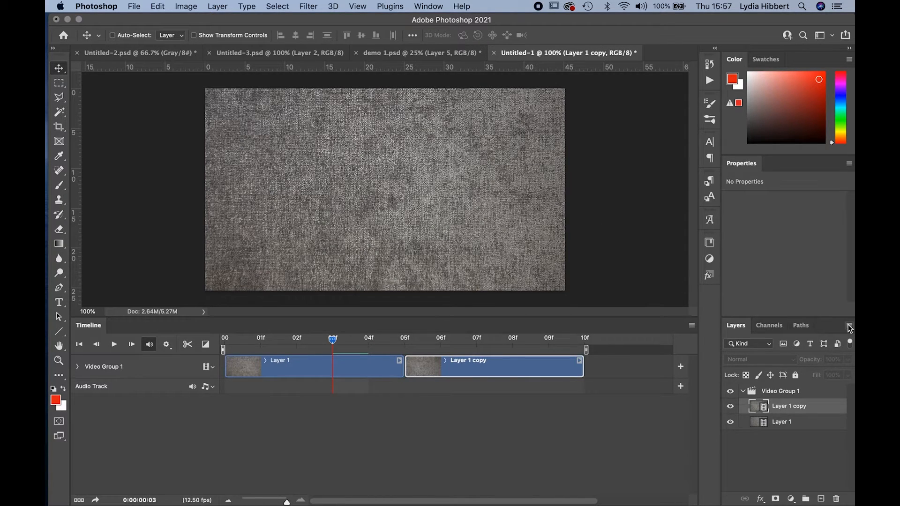
{"action": "left_click", "coordinate": [849, 325]}
{"action": "left_click", "coordinate": [799, 116]}
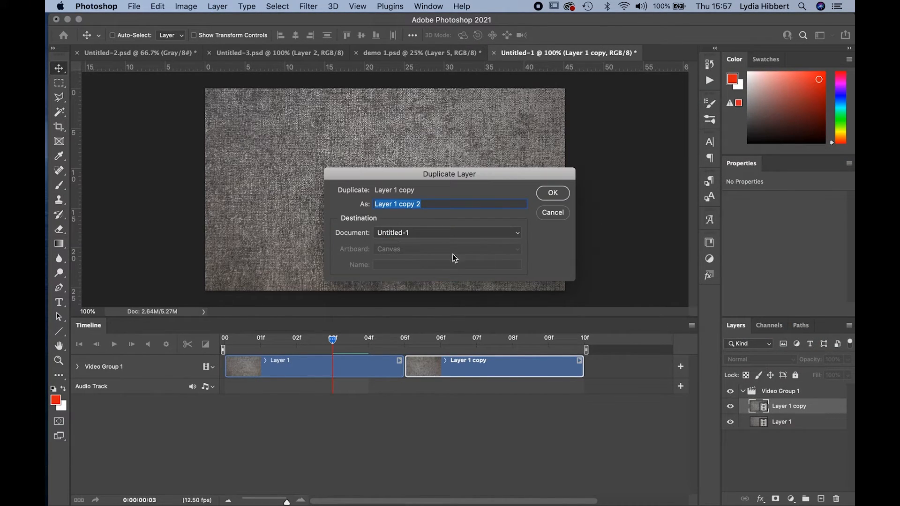
{"action": "left_click", "coordinate": [552, 193]}
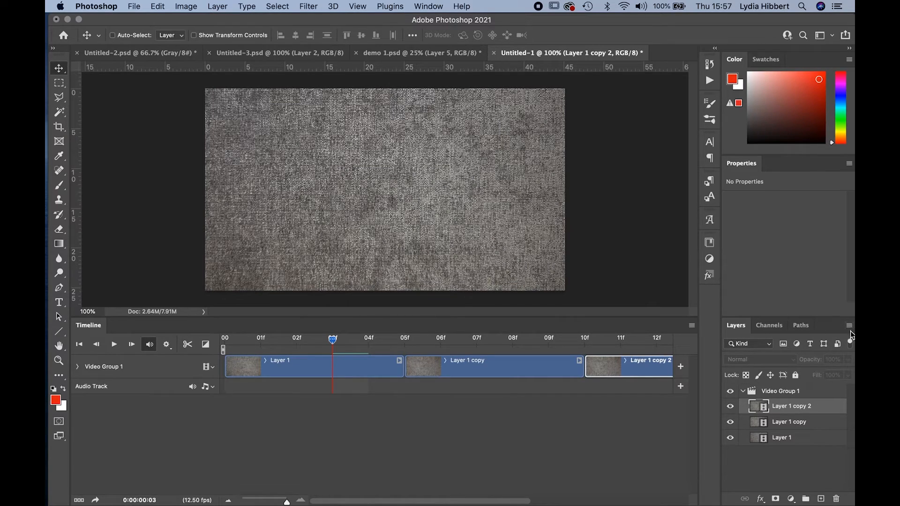
{"action": "left_click", "coordinate": [849, 325]}
{"action": "left_click", "coordinate": [757, 115]}
{"action": "left_click", "coordinate": [551, 194]}
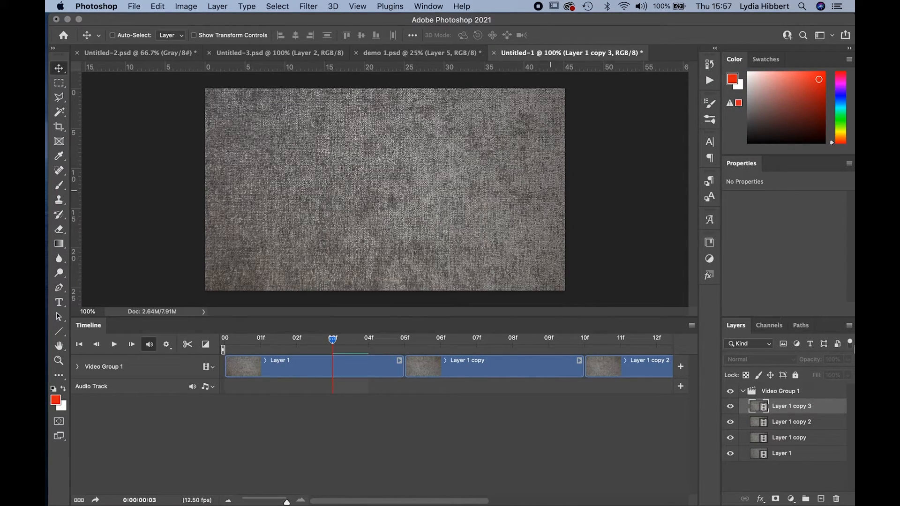
{"action": "left_click", "coordinate": [850, 325]}
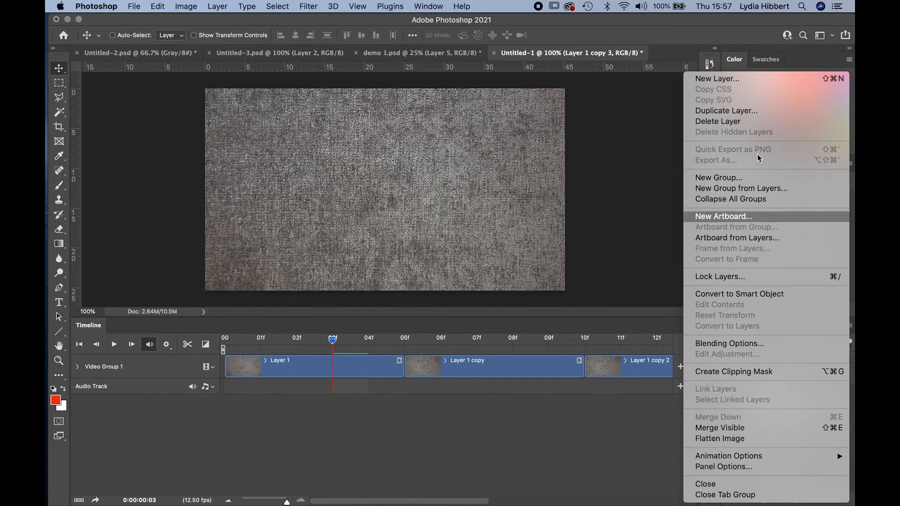
{"action": "left_click", "coordinate": [731, 112]}
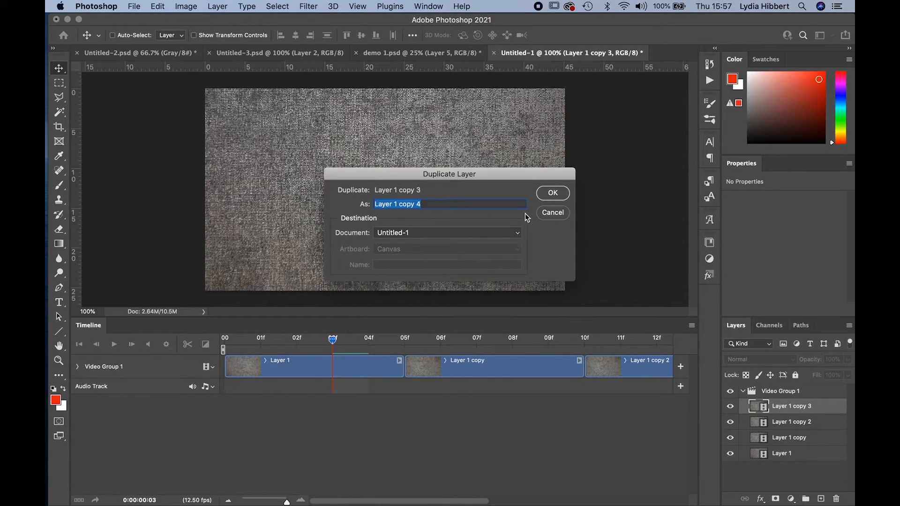
{"action": "left_click", "coordinate": [552, 193]}
Step: Return the playhead to the first frame and open Render Video with Adobe Media Encoder as the output method
{"action": "left_click_drag", "start_coordinate": [334, 341], "coordinate": [132, 378]}
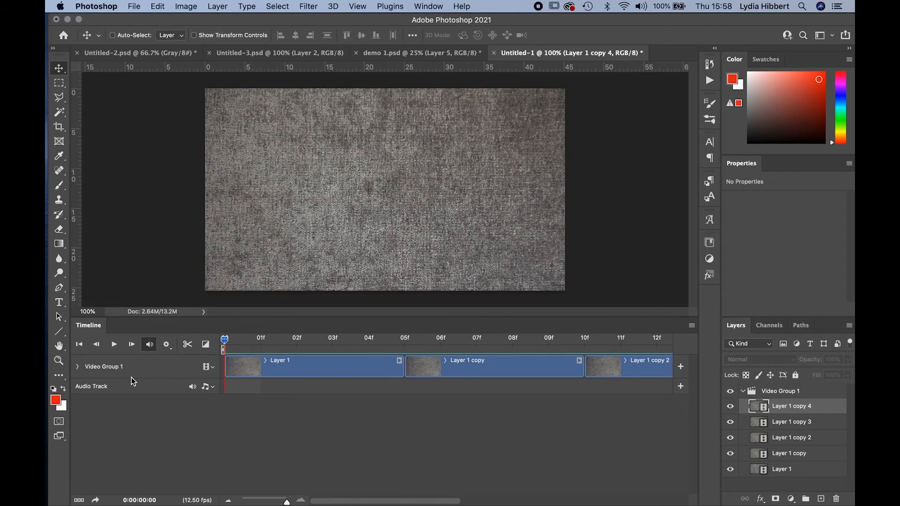
{"action": "left_click", "coordinate": [134, 5]}
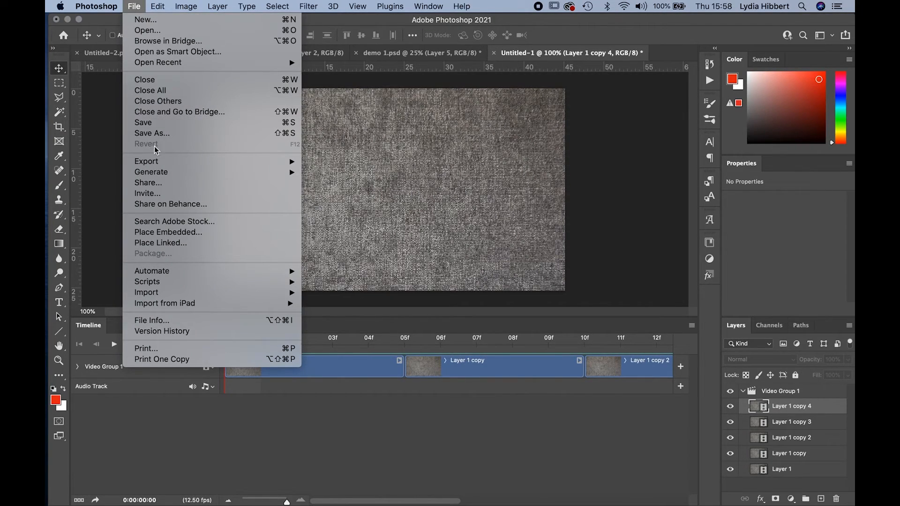
{"action": "mouse_move", "coordinate": [155, 164]}
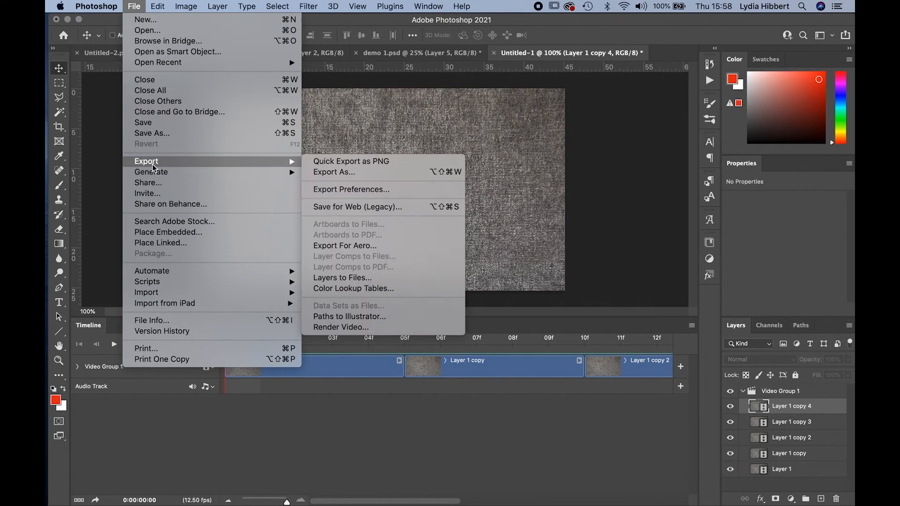
{"action": "left_click", "coordinate": [353, 327]}
{"action": "left_click", "coordinate": [313, 189]}
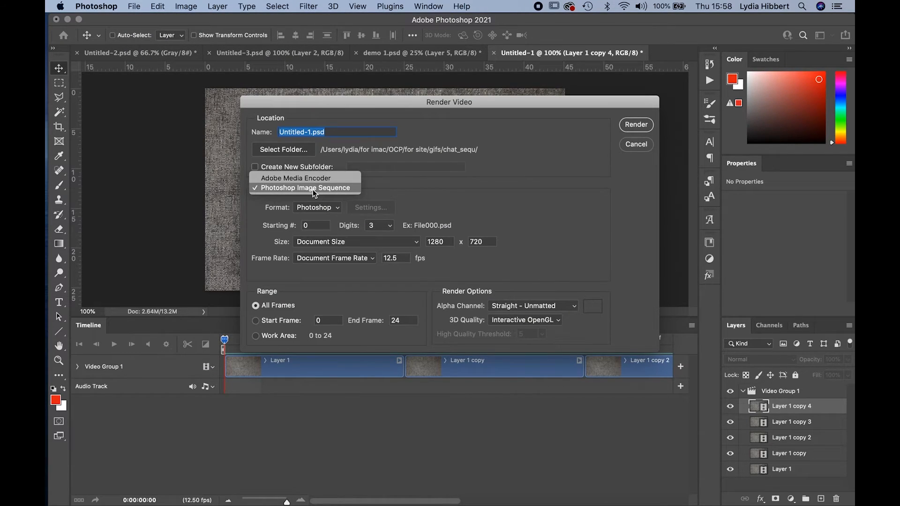
{"action": "left_click", "coordinate": [313, 179]}
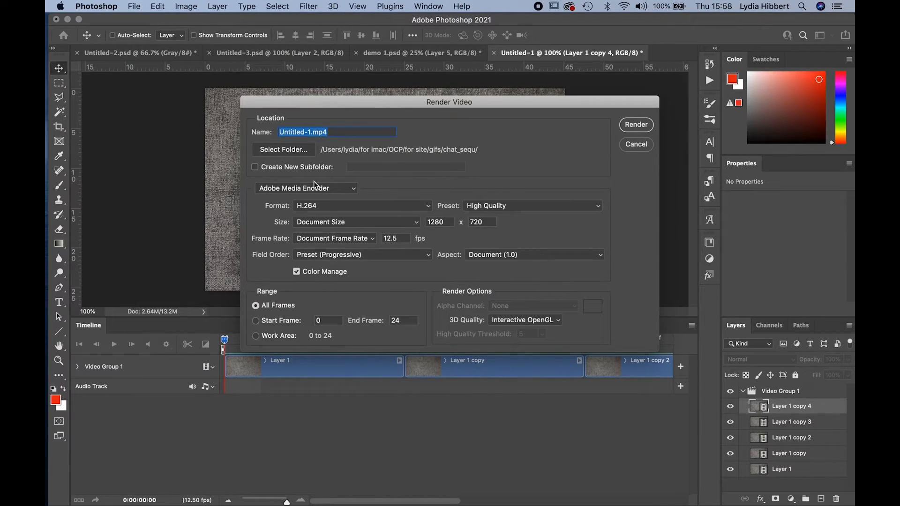
Step: Name the video pencil.mp4 and choose Documents, UCA, Vis Comm 2021, Presentation 25th March as its destination folder
{"action": "left_click", "coordinate": [313, 131]}
{"action": "left_click_drag", "start_coordinate": [313, 132], "coordinate": [185, 132]}
{"action": "type", "text": "pencil"}
{"action": "left_click", "coordinate": [303, 150]}
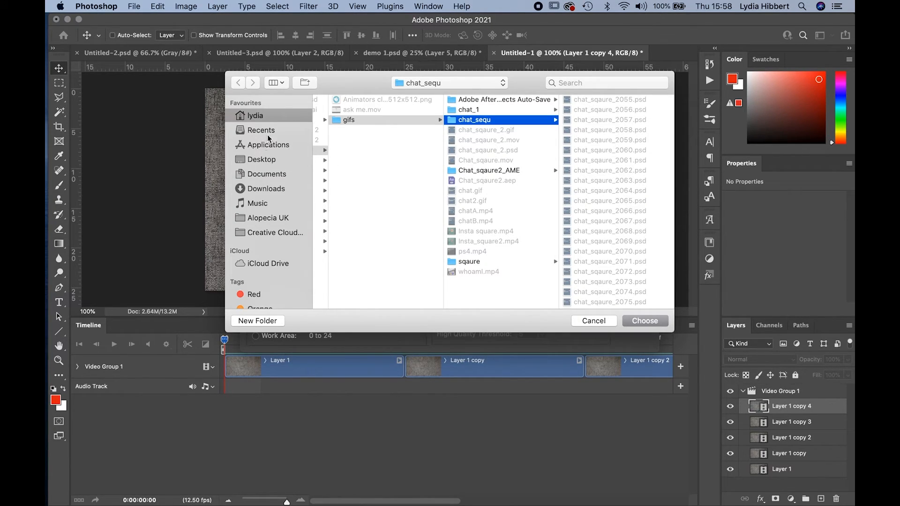
{"action": "left_click", "coordinate": [262, 175]}
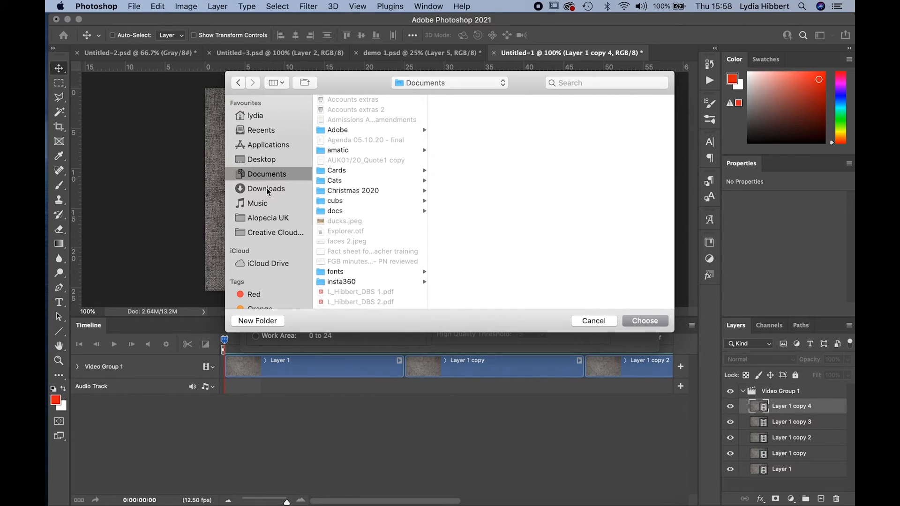
{"action": "scroll", "coordinate": [387, 283], "scroll_direction": "down", "scroll_amount": 10}
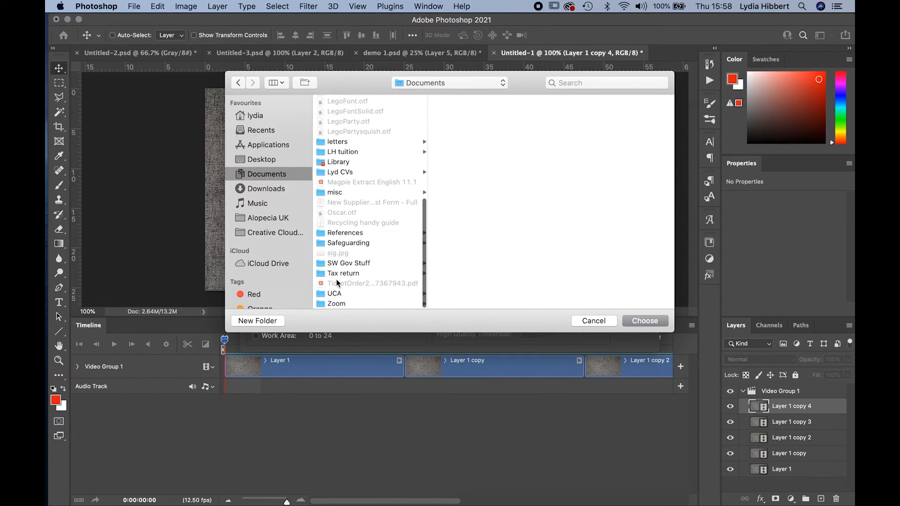
{"action": "left_click", "coordinate": [341, 296]}
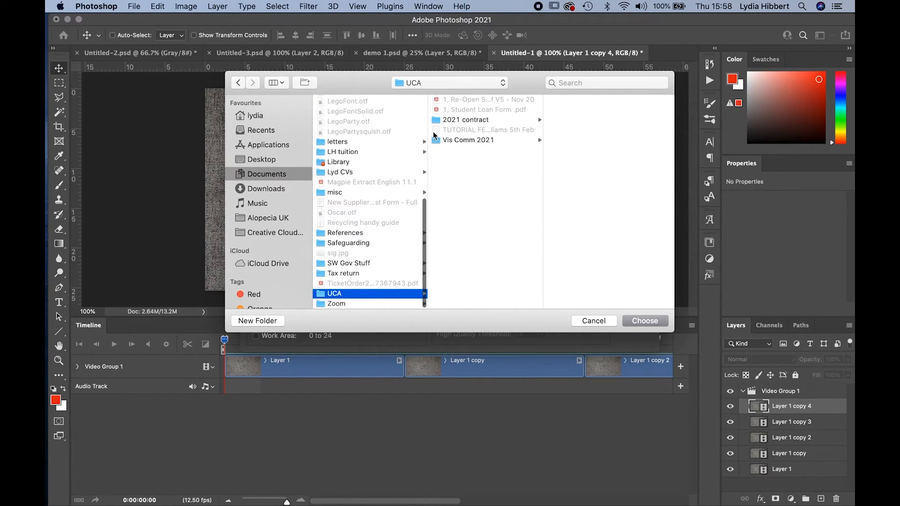
{"action": "left_click", "coordinate": [466, 139]}
{"action": "left_click", "coordinate": [597, 170]}
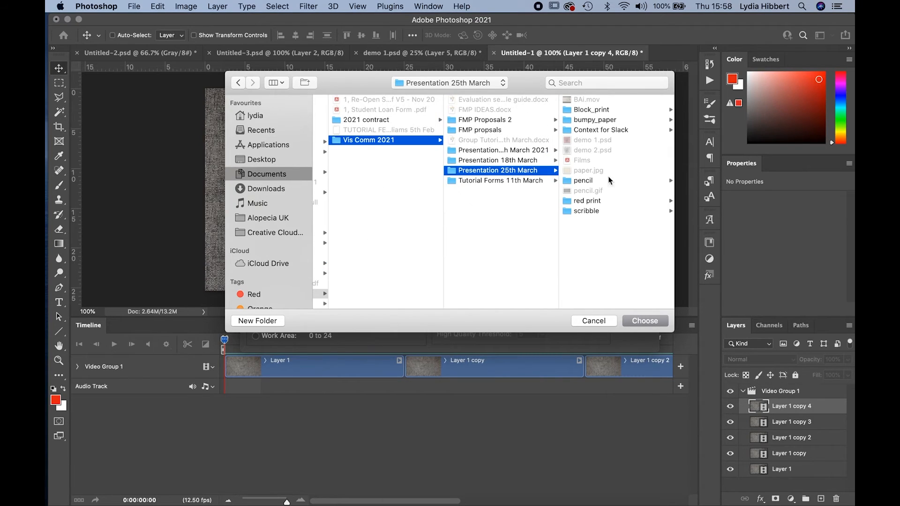
{"action": "left_click", "coordinate": [646, 319]}
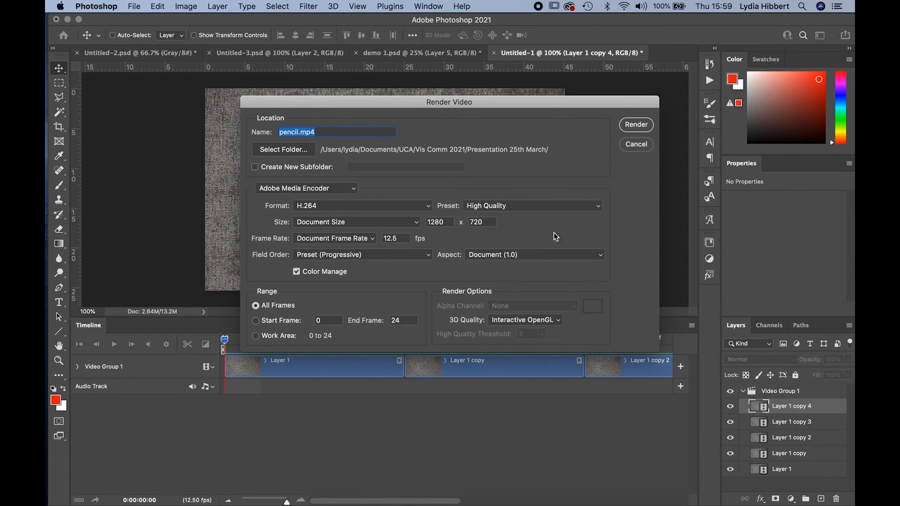
Step: Set the video size to HDV/HDTV 720p and render the video
{"action": "left_click", "coordinate": [361, 224]}
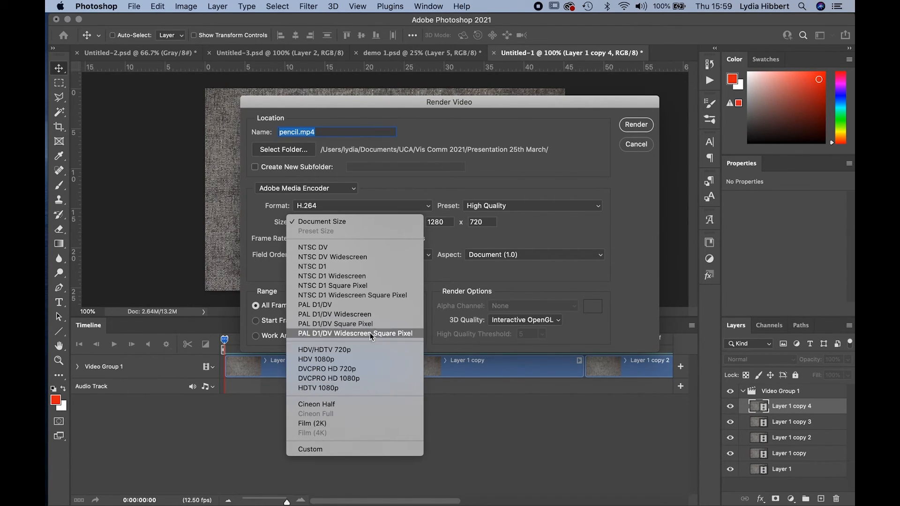
{"action": "left_click", "coordinate": [363, 351]}
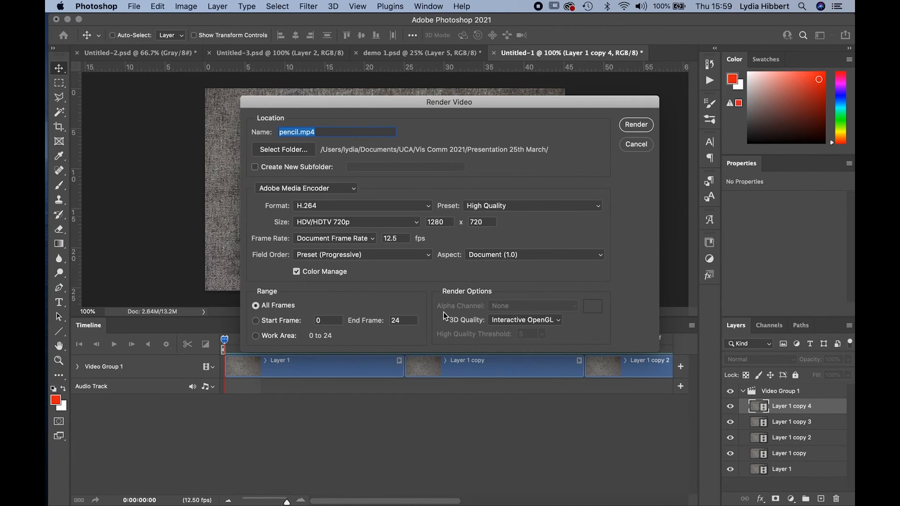
{"action": "left_click", "coordinate": [337, 224]}
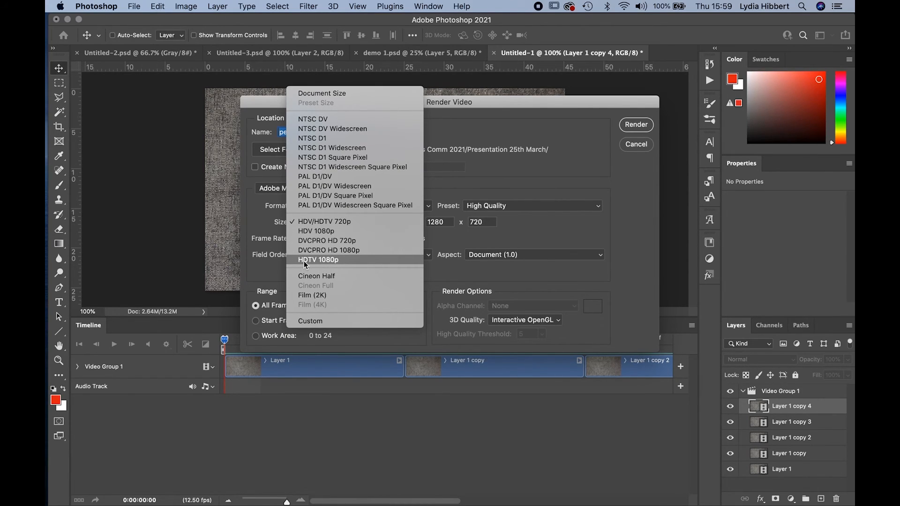
{"action": "left_click", "coordinate": [371, 220]}
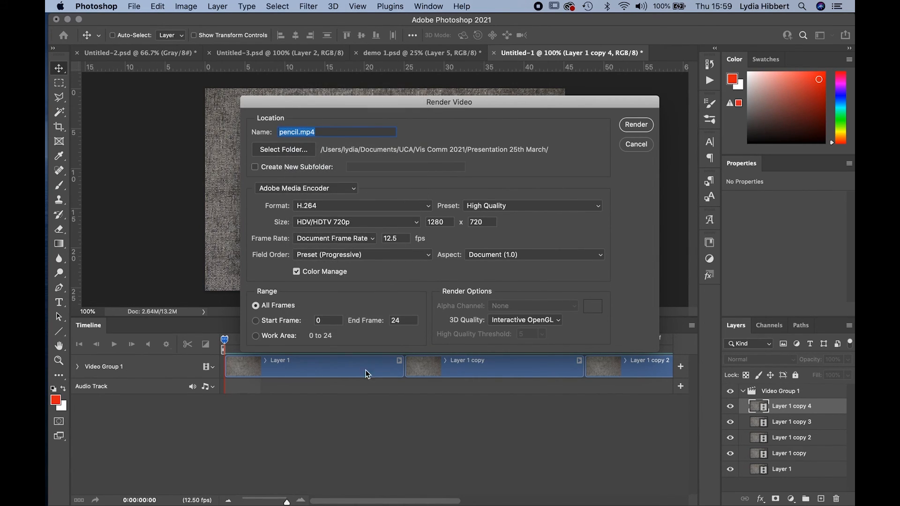
{"action": "left_click", "coordinate": [640, 128]}
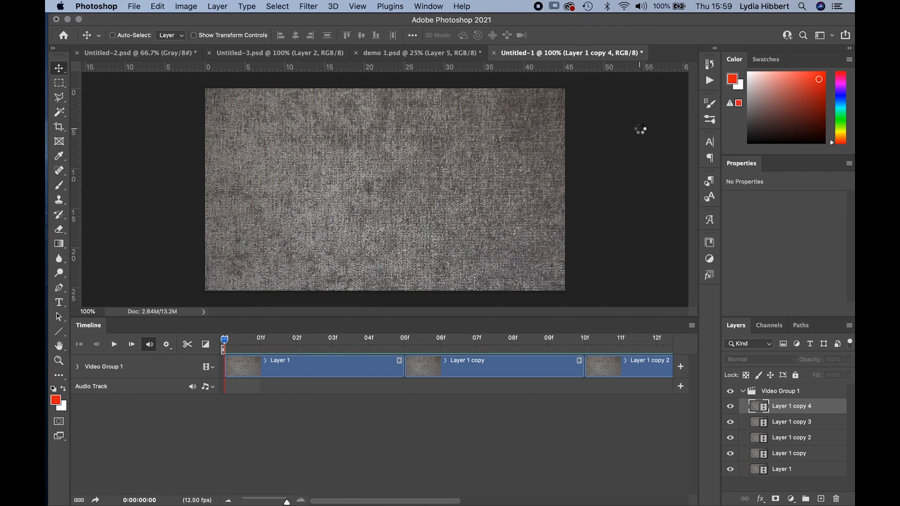
{"action": "mouse_move", "coordinate": [55, 493]}
{"action": "mouse_move", "coordinate": [253, 504]}
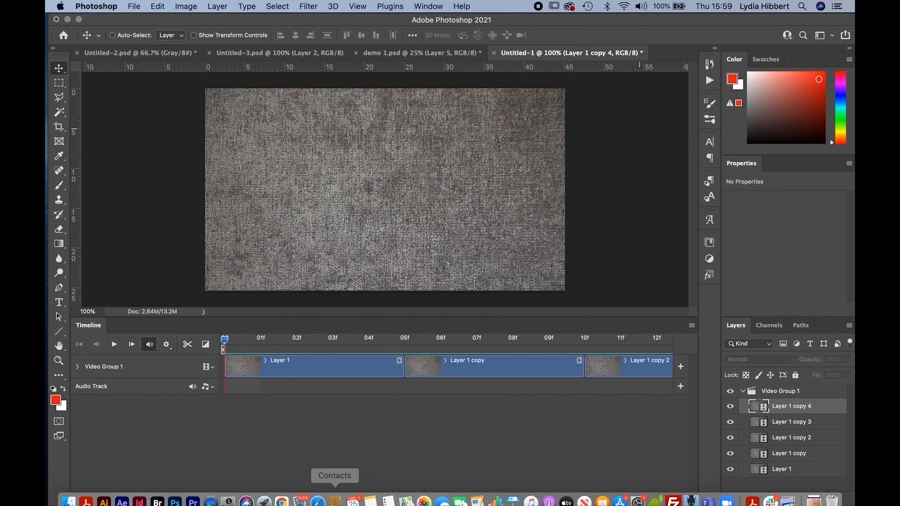
{"action": "left_click", "coordinate": [211, 495]}
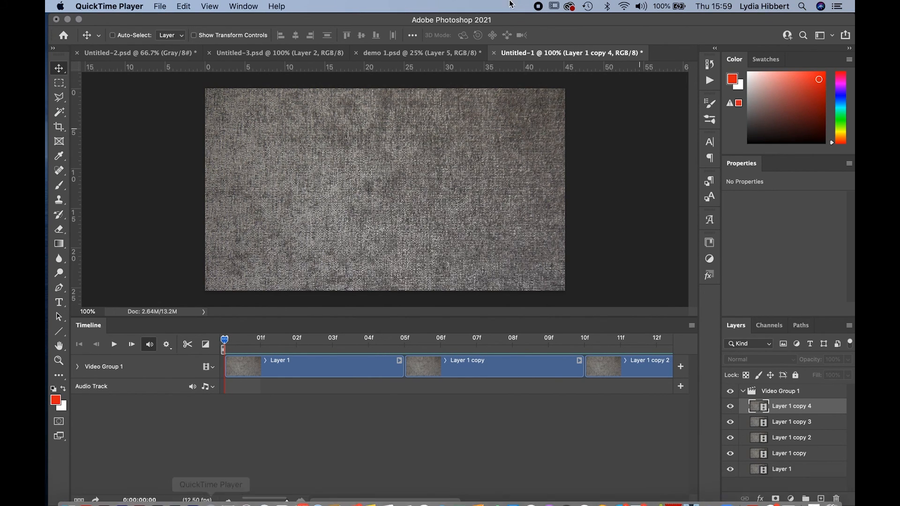